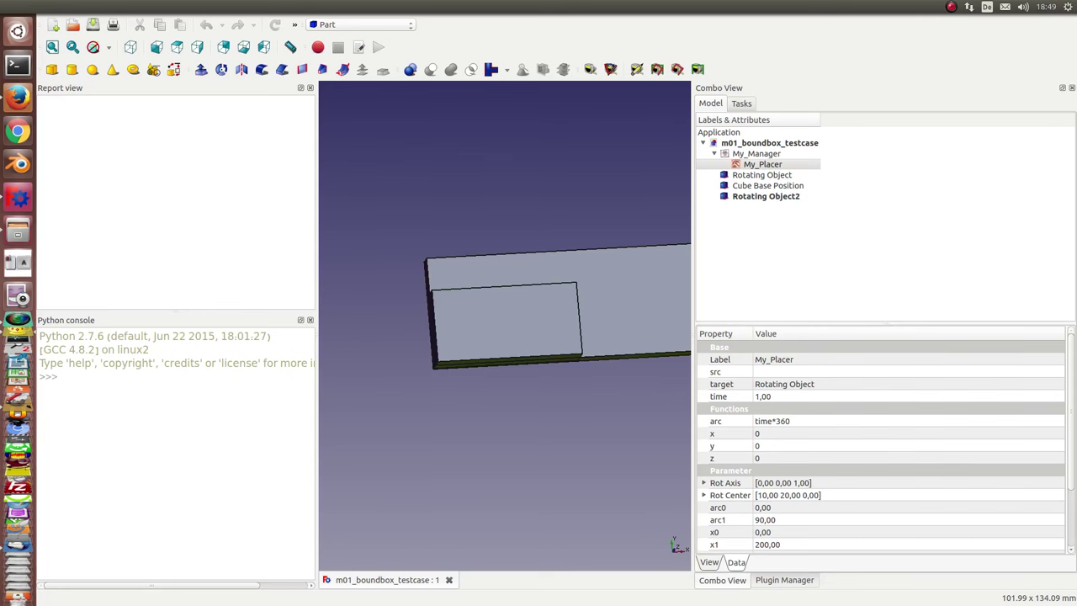
Paste the prepared script into the Python console to create the BoundBox scan, calculate and output objects.
{"action": "left_click", "coordinate": [99, 389]}
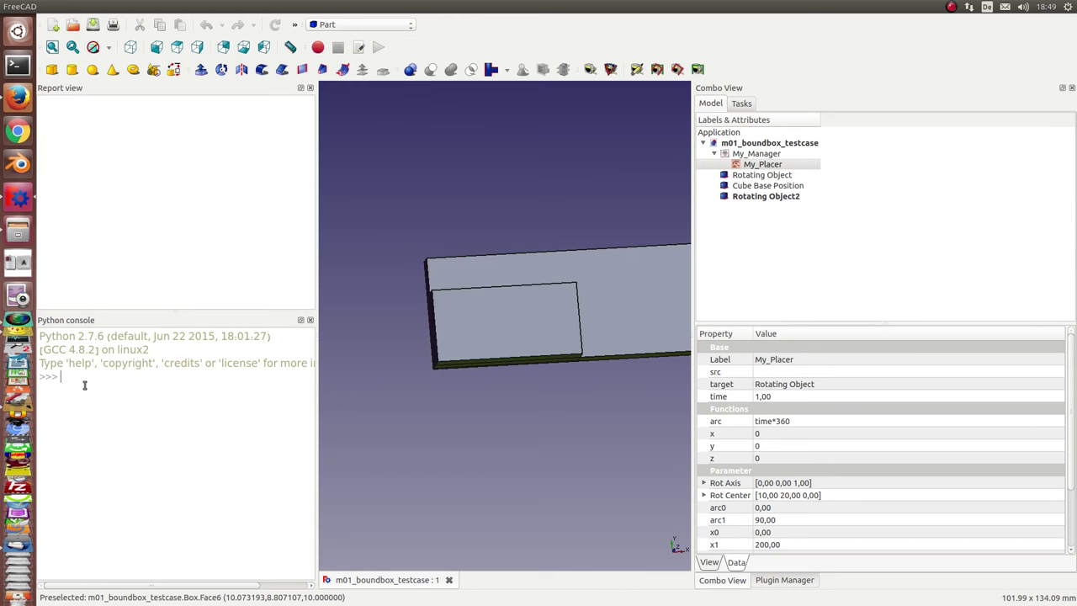
{"action": "key", "text": "ctrl+v"}
{"action": "mouse_move", "coordinate": [189, 6]}
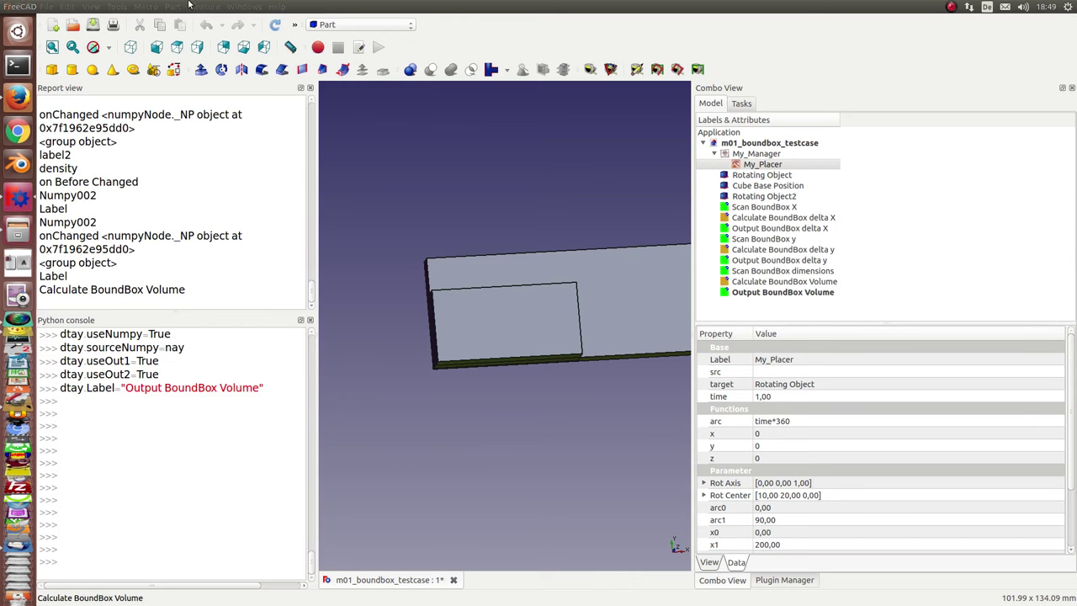
Show the document's dependency graph in a widened tab, then return to the 3D view.
{"action": "left_click", "coordinate": [122, 6]}
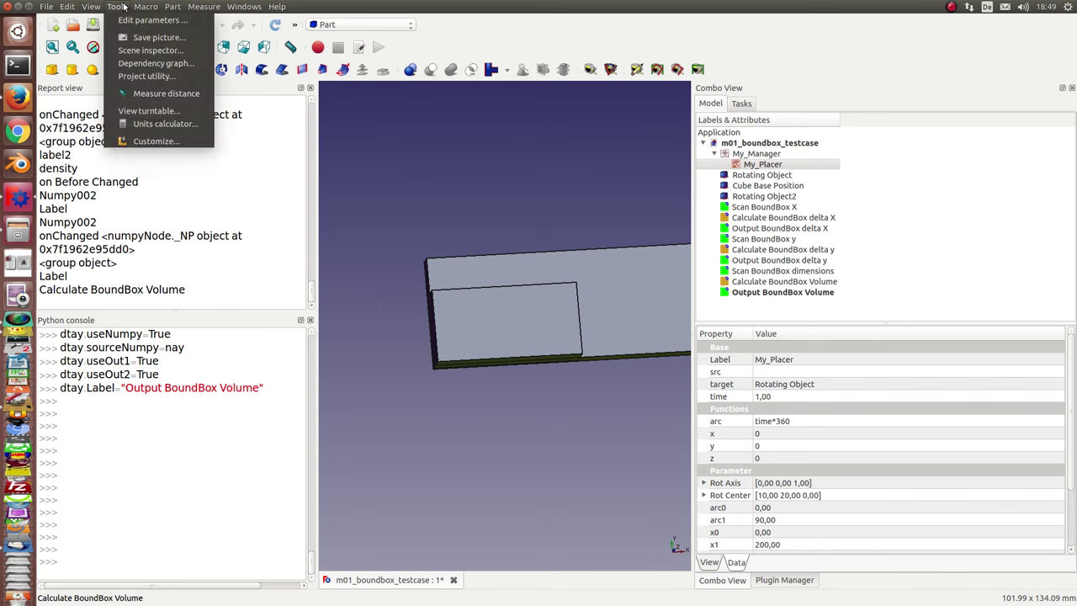
{"action": "left_click", "coordinate": [148, 67]}
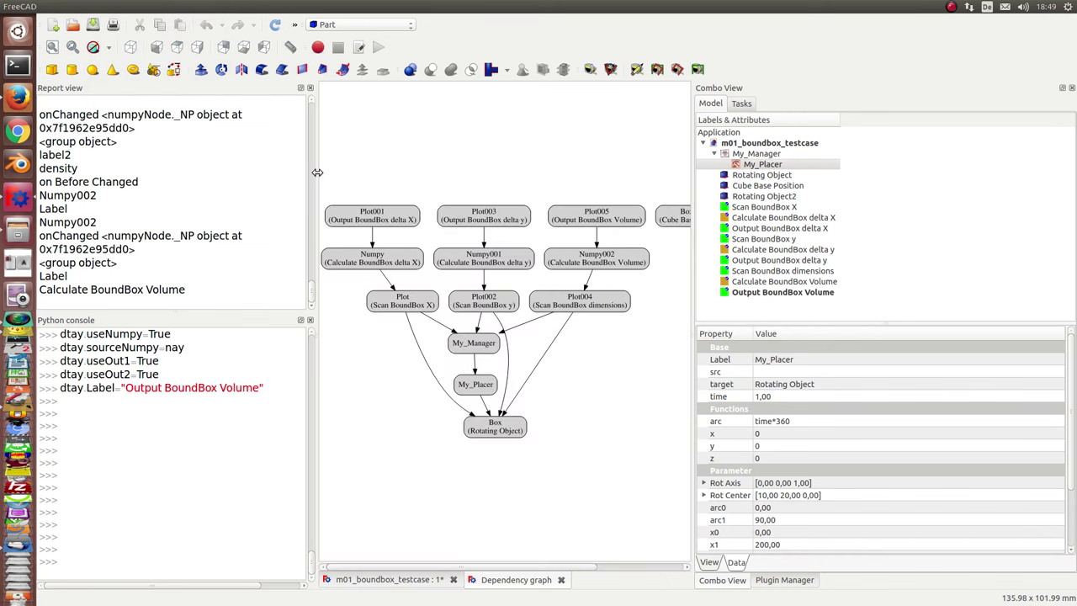
{"action": "left_click_drag", "start_coordinate": [313, 174], "coordinate": [175, 173]}
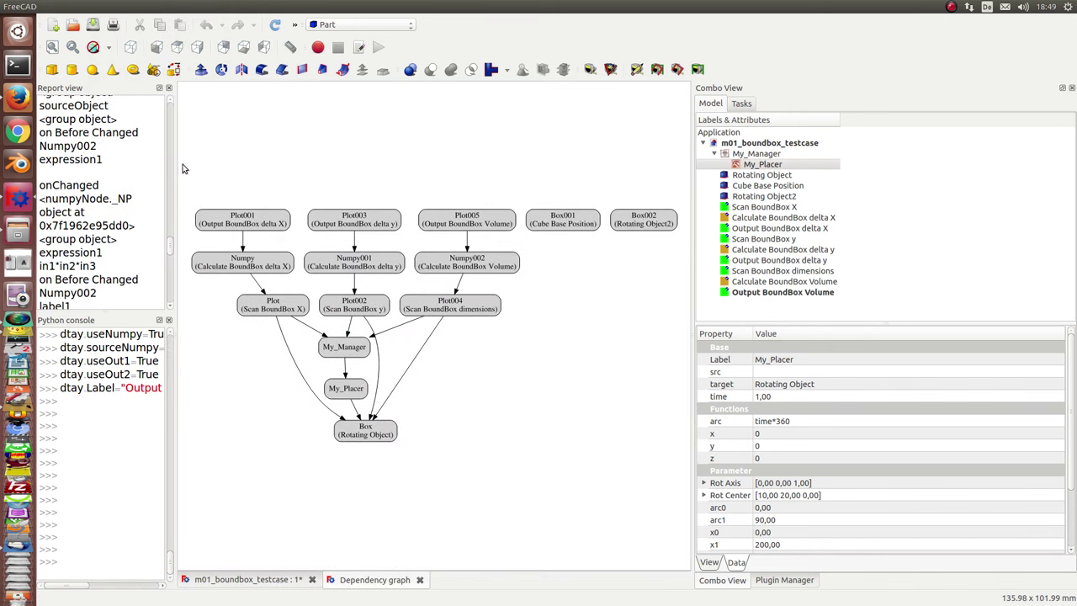
{"action": "left_click", "coordinate": [271, 581]}
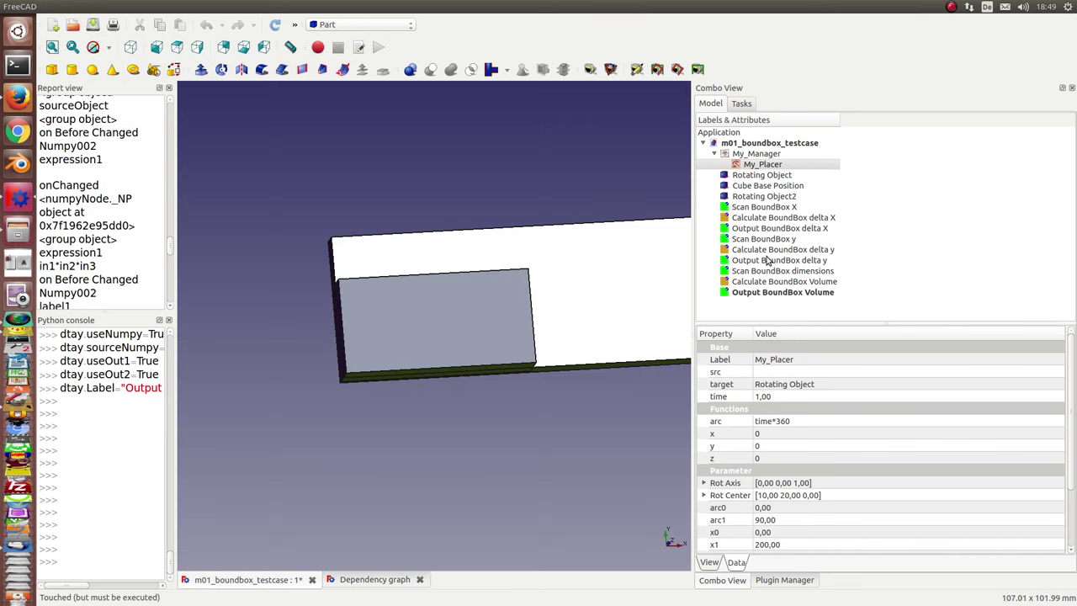
Recompute the document and run the My_Manager animation through to step 100.
{"action": "left_click", "coordinate": [274, 24]}
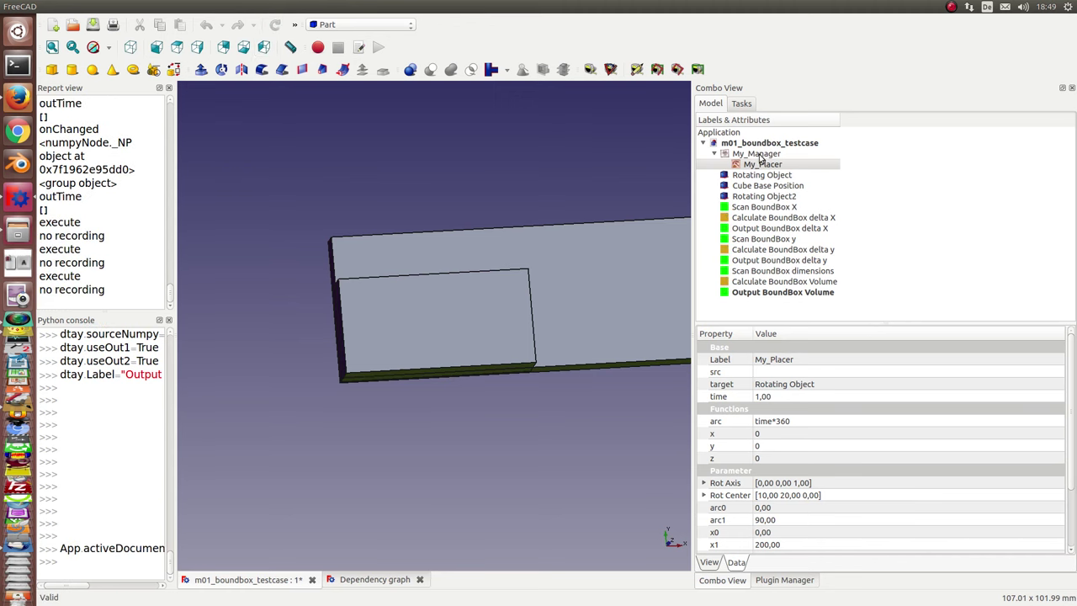
{"action": "double_click", "coordinate": [758, 154]}
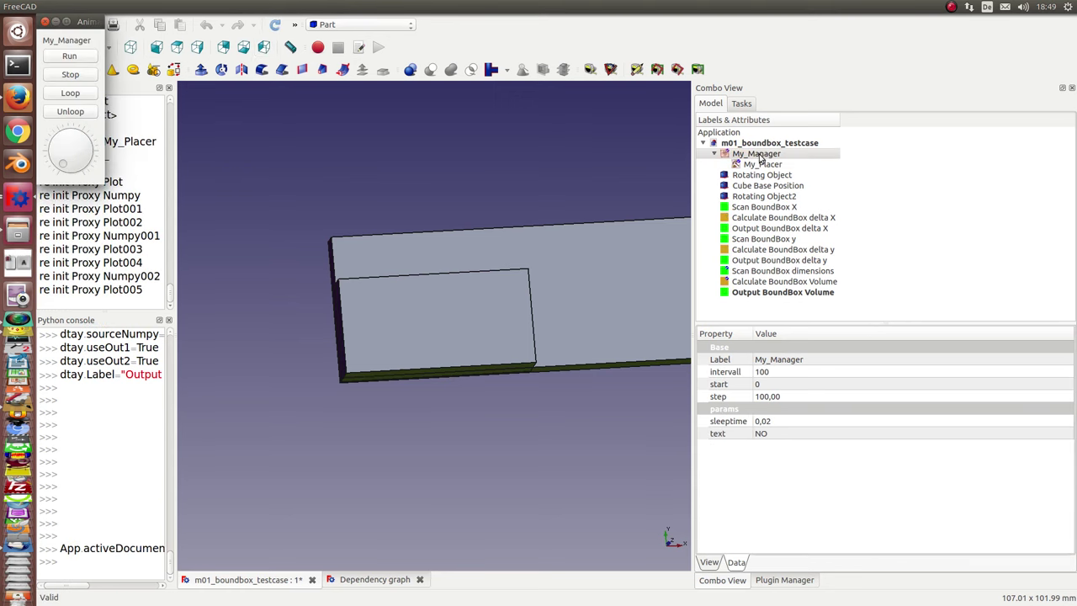
{"action": "left_click", "coordinate": [56, 57]}
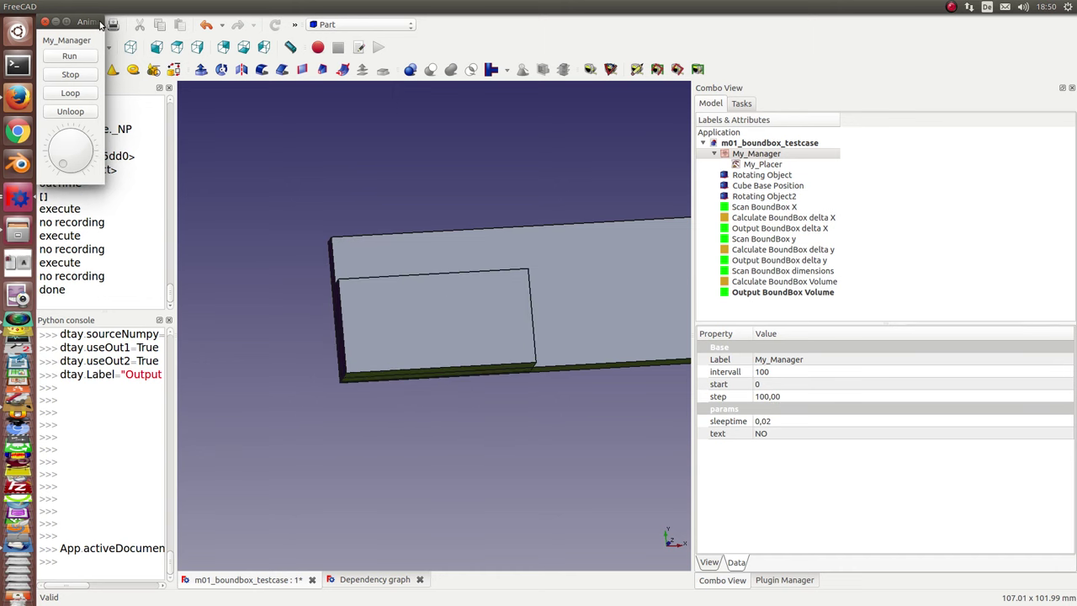
Open the Scan BoundBox X and Scan BoundBox y plots, arrange both windows, and recompute.
{"action": "left_click", "coordinate": [762, 211]}
{"action": "double_click", "coordinate": [761, 211]}
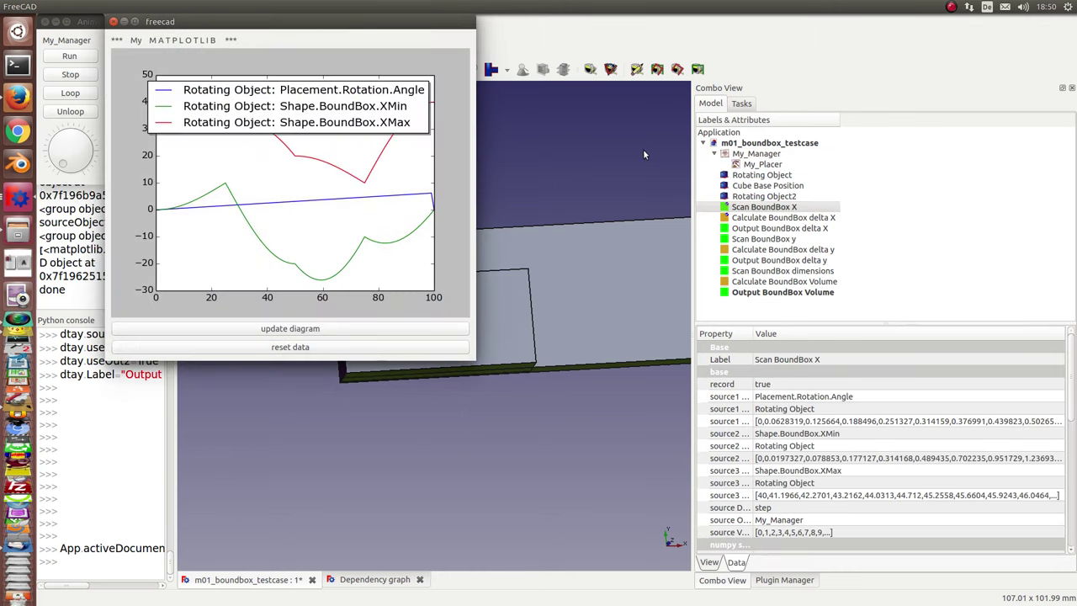
{"action": "double_click", "coordinate": [752, 240]}
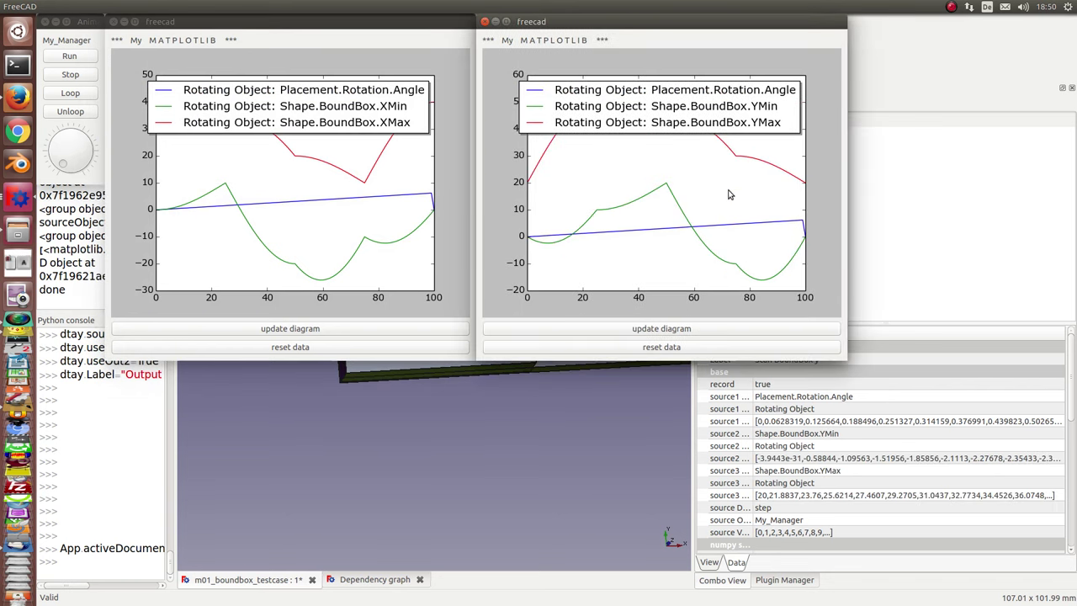
{"action": "left_click_drag", "start_coordinate": [592, 32], "coordinate": [232, 248]}
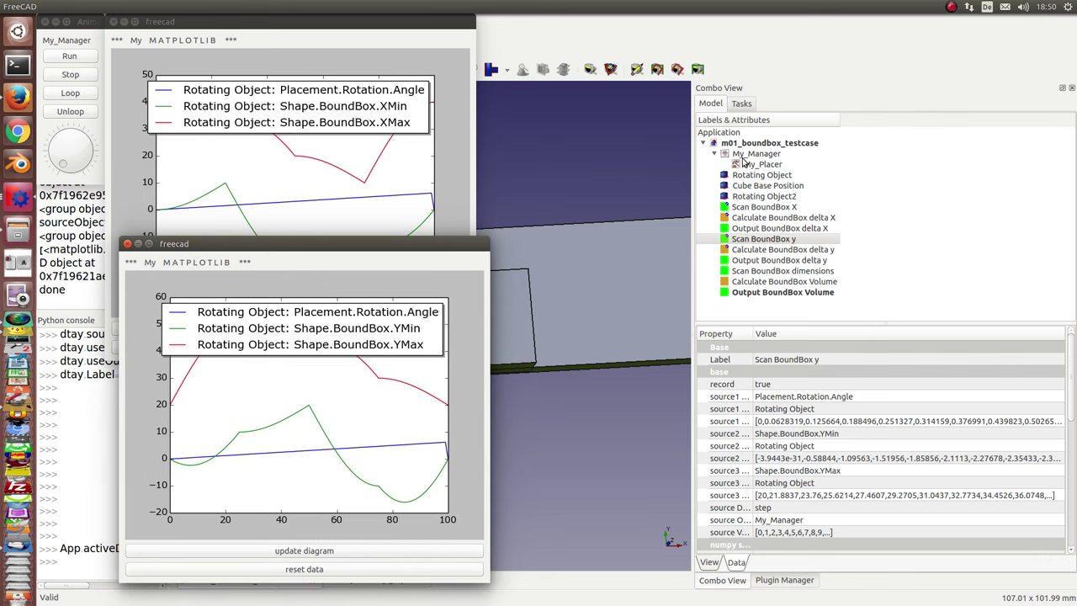
{"action": "left_click_drag", "start_coordinate": [192, 23], "coordinate": [137, 51]}
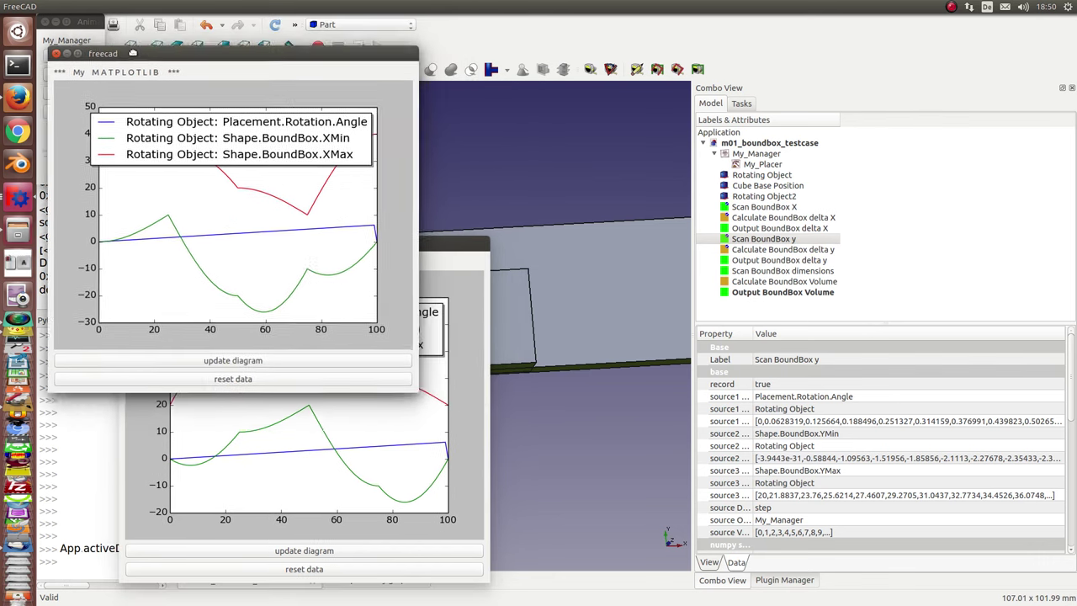
{"action": "left_click", "coordinate": [280, 24]}
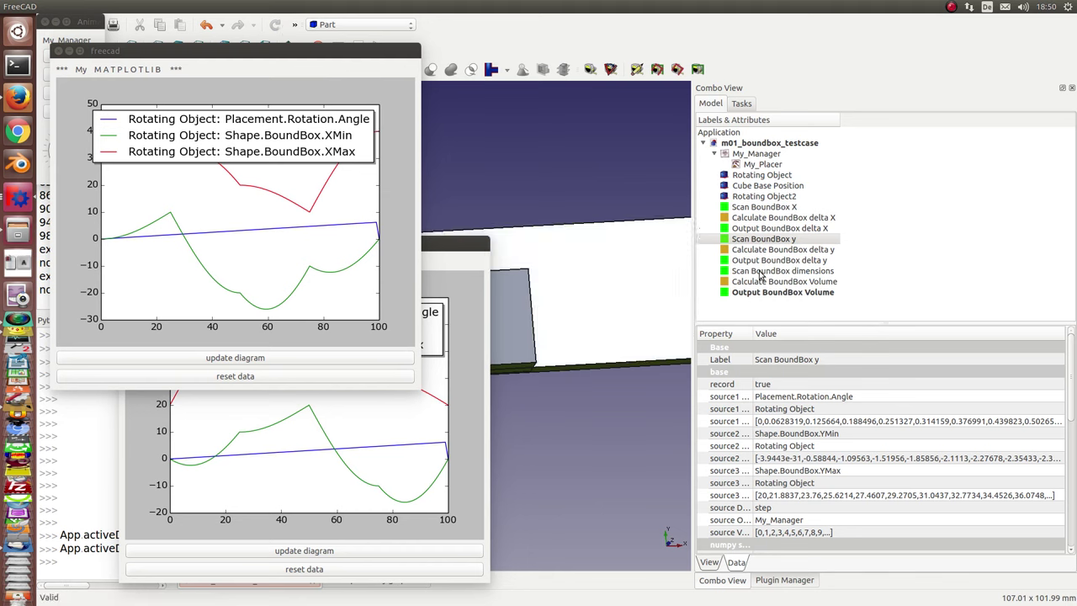
Open the delta X and BoundBox XLength/YLength/ZLength plots and arrange them over the earlier plots.
{"action": "double_click", "coordinate": [760, 228]}
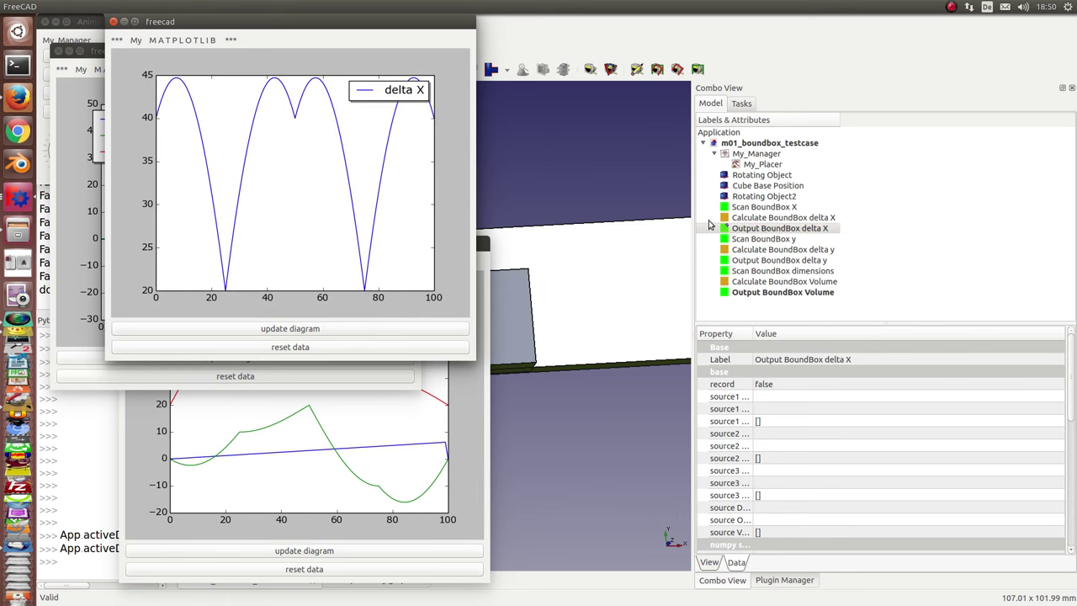
{"action": "left_click", "coordinate": [746, 273]}
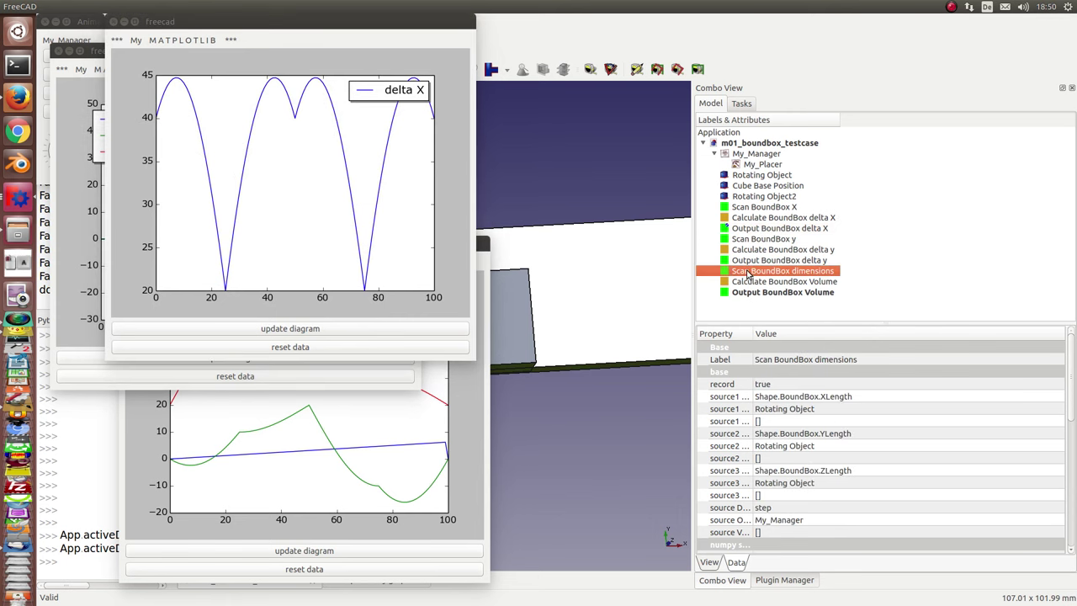
{"action": "double_click", "coordinate": [747, 272]}
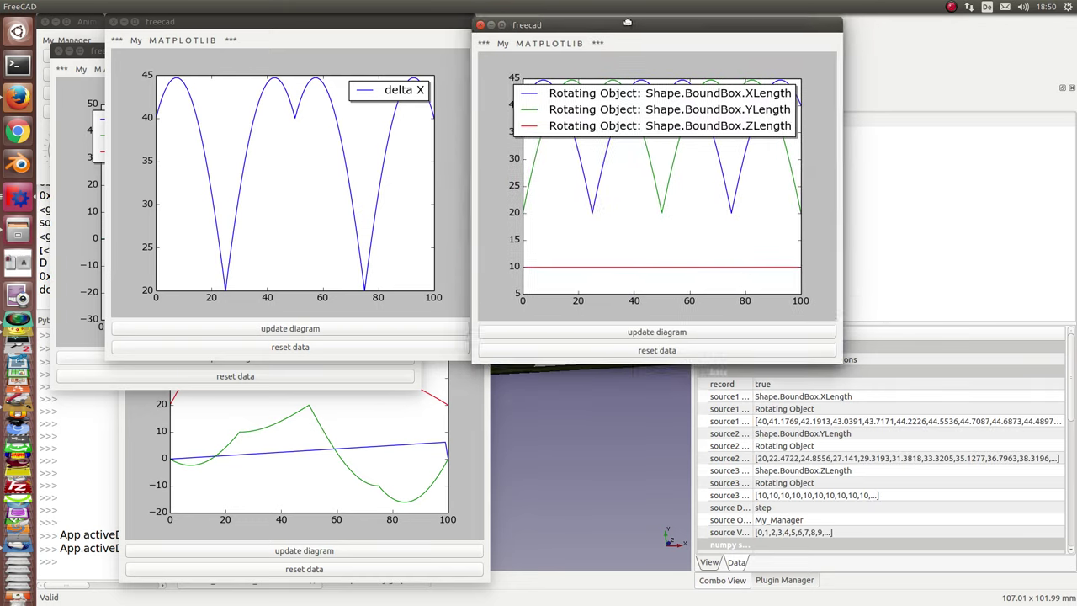
{"action": "left_click_drag", "start_coordinate": [635, 23], "coordinate": [294, 118]}
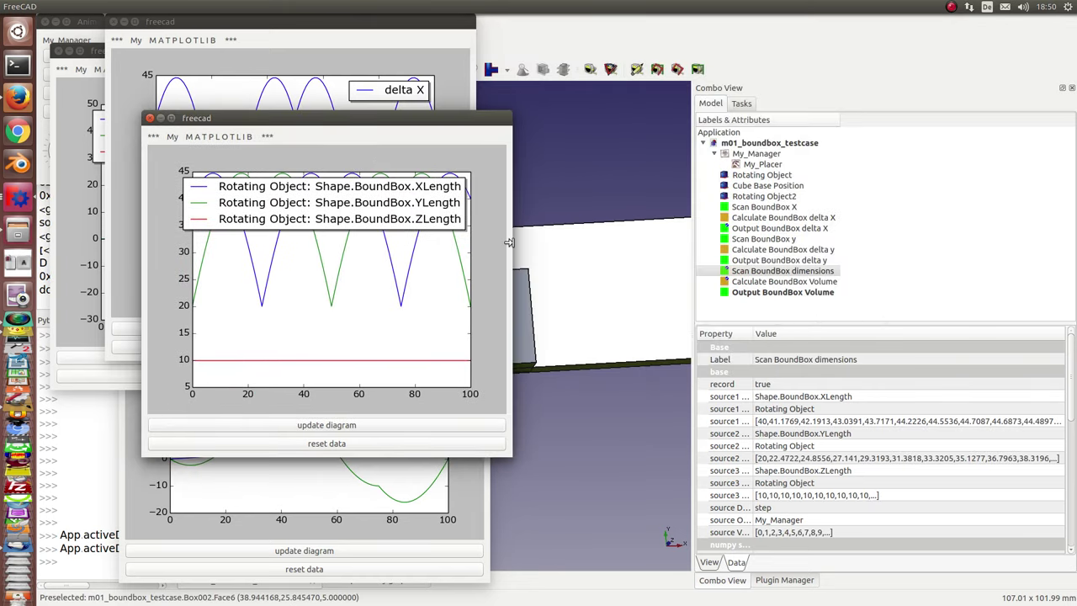
{"action": "left_click_drag", "start_coordinate": [512, 250], "coordinate": [652, 236]}
{"action": "left_click_drag", "start_coordinate": [446, 125], "coordinate": [398, 123]}
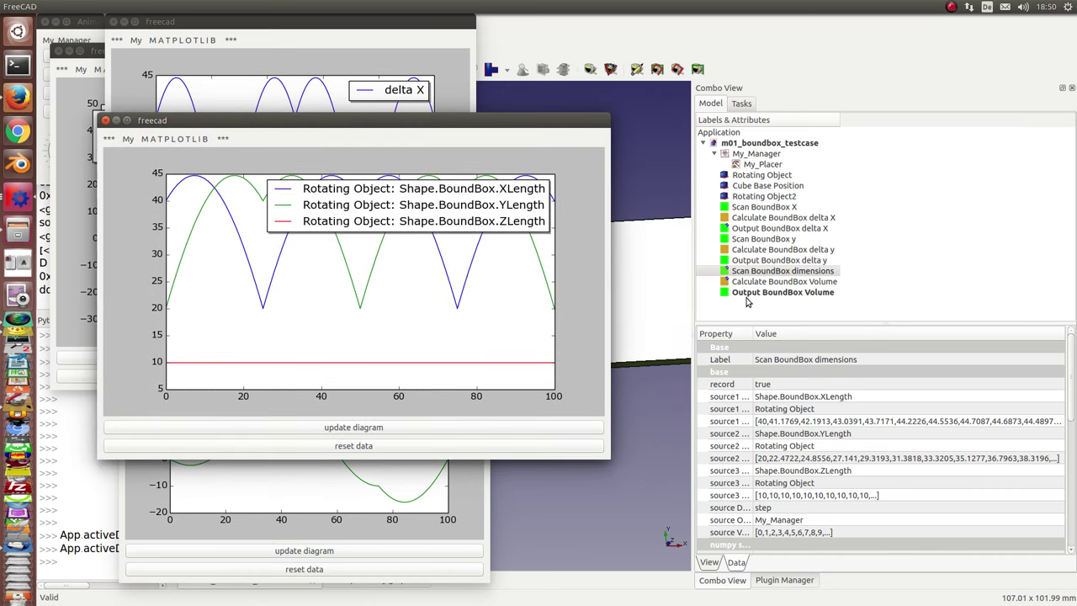
{"action": "left_click_drag", "start_coordinate": [214, 17], "coordinate": [187, 43]}
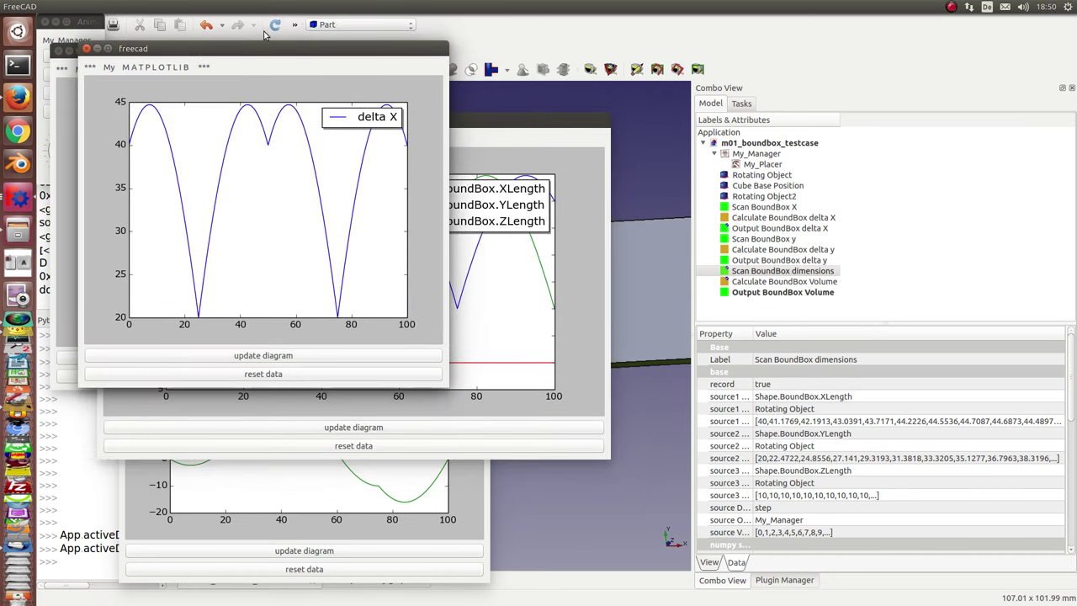
View the lx*ly*lz volume plot, close the delta X and length plots, and set X beside Y.
{"action": "double_click", "coordinate": [758, 295]}
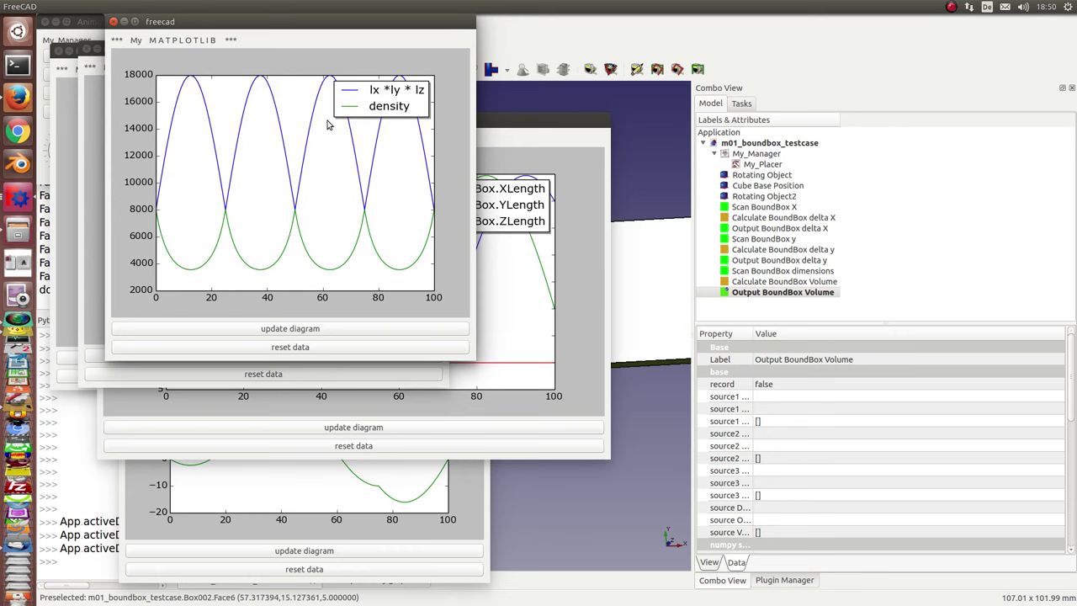
{"action": "left_click_drag", "start_coordinate": [255, 20], "coordinate": [348, 37]}
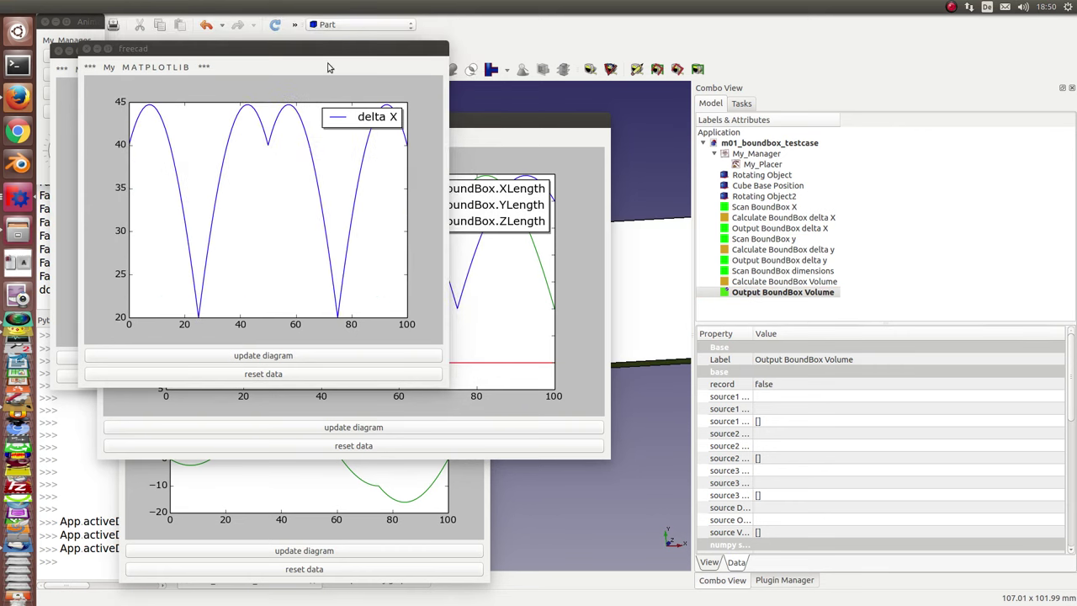
{"action": "left_click_drag", "start_coordinate": [261, 51], "coordinate": [795, 123]}
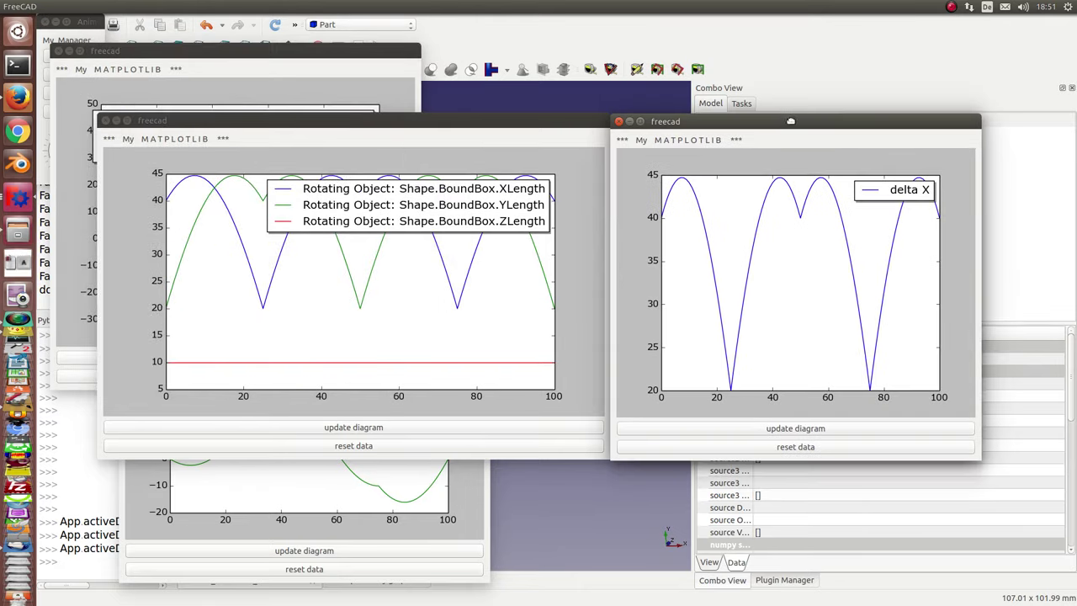
{"action": "left_click", "coordinate": [619, 124]}
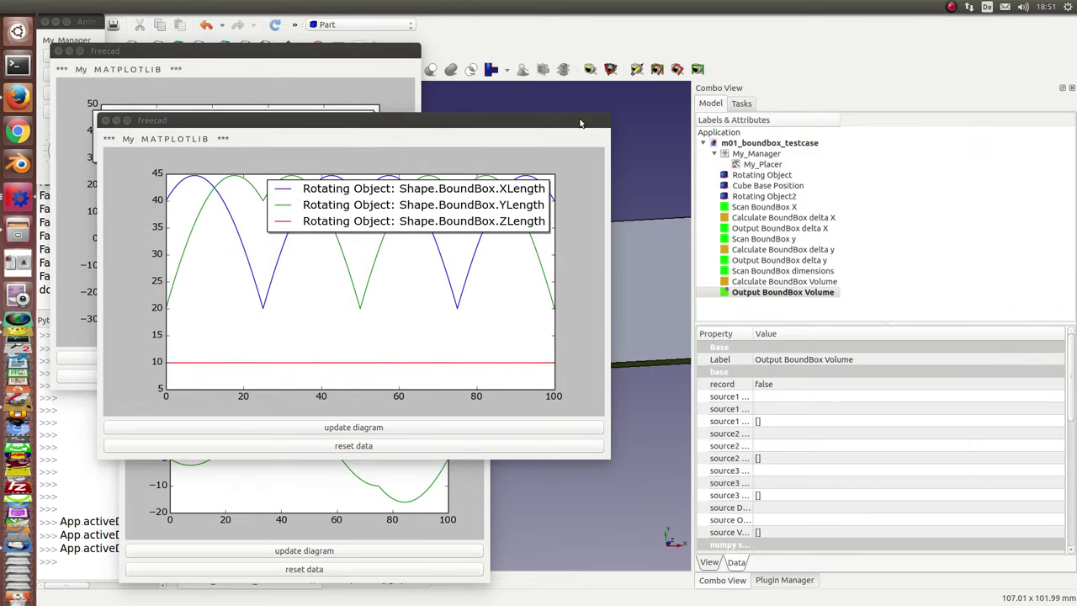
{"action": "left_click_drag", "start_coordinate": [334, 127], "coordinate": [1069, 141]}
{"action": "left_click", "coordinate": [904, 144]}
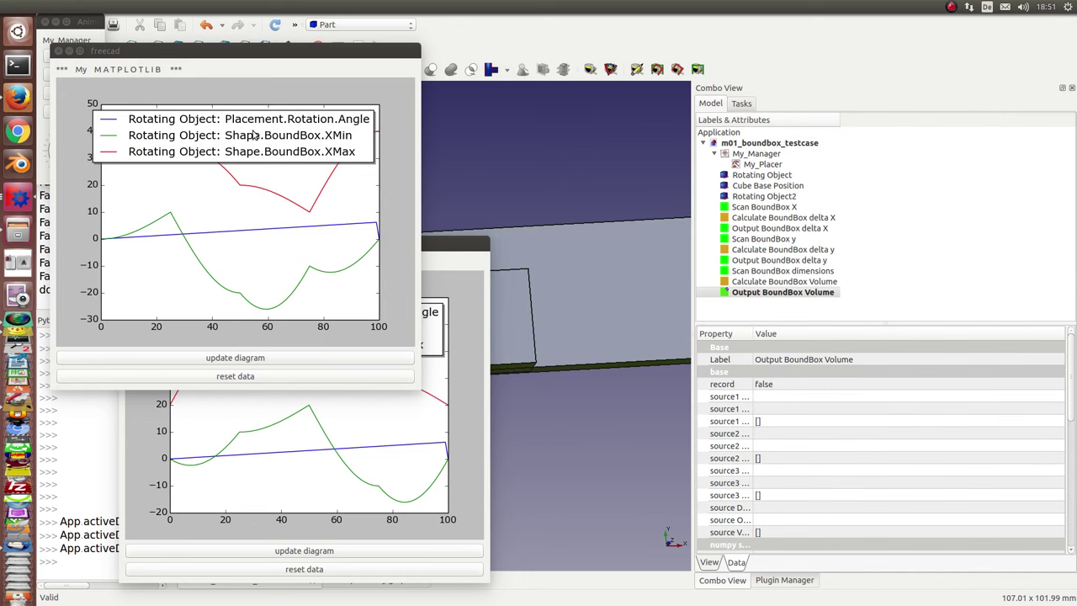
{"action": "left_click_drag", "start_coordinate": [239, 54], "coordinate": [881, 144]}
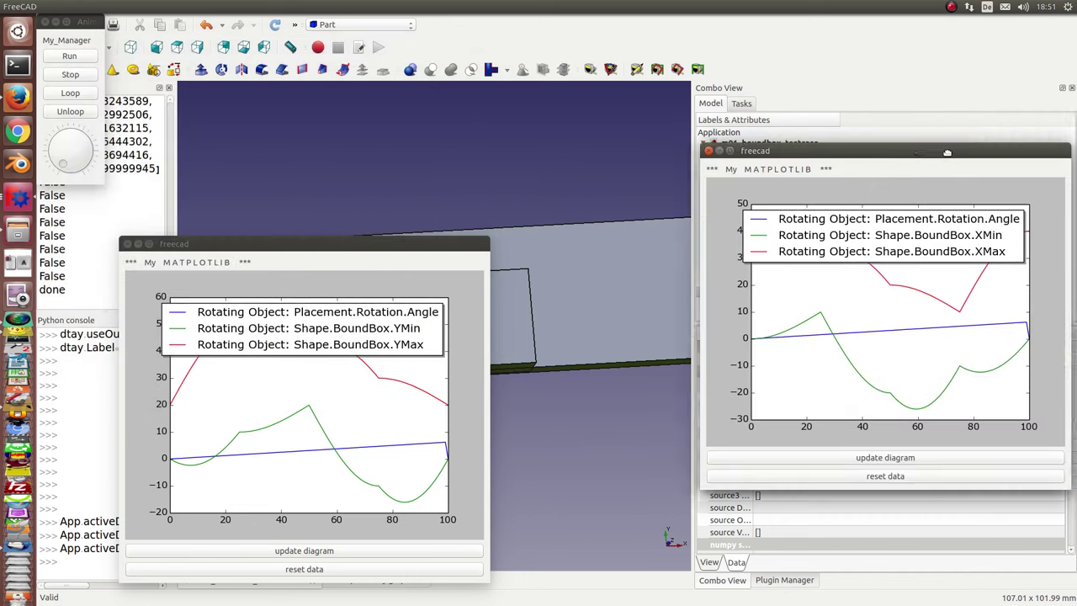
{"action": "left_click", "coordinate": [702, 147]}
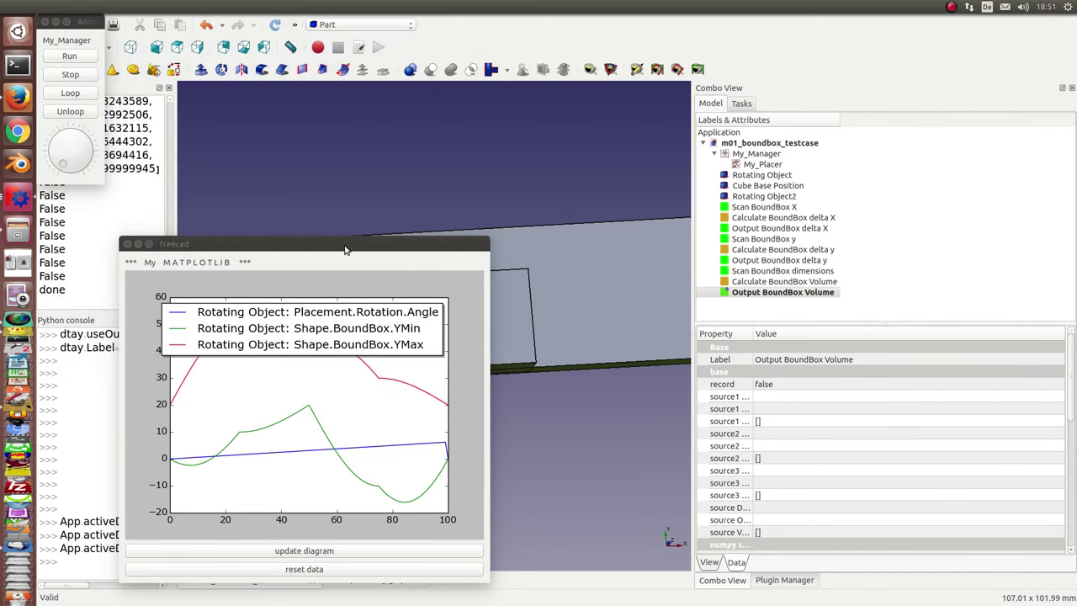
Close the plot and delete everything from Scan BoundBox X through Output BoundBox Volume.
{"action": "left_click", "coordinate": [127, 243]}
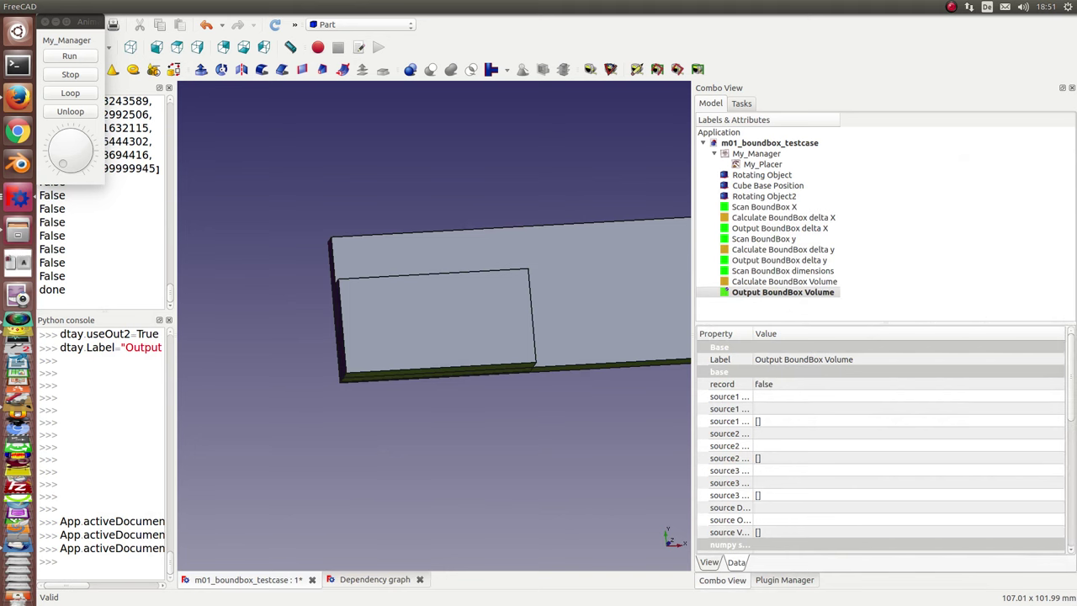
{"action": "left_click", "coordinate": [755, 209]}
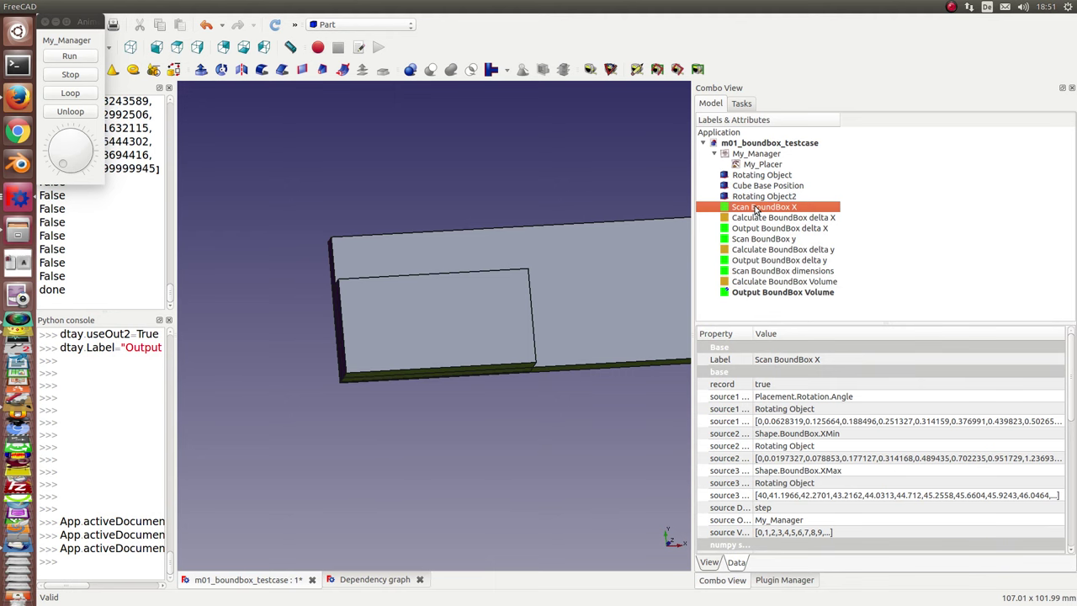
{"action": "key", "text": "shift+Down"}
{"action": "key", "text": "shift+Down"}
{"action": "key", "text": "shift+Down"}
{"action": "key", "text": "shift+Down"}
{"action": "key", "text": "shift+Down"}
{"action": "key", "text": "shift+Down"}
{"action": "key", "text": "shift+Down"}
{"action": "key", "text": "shift+Down"}
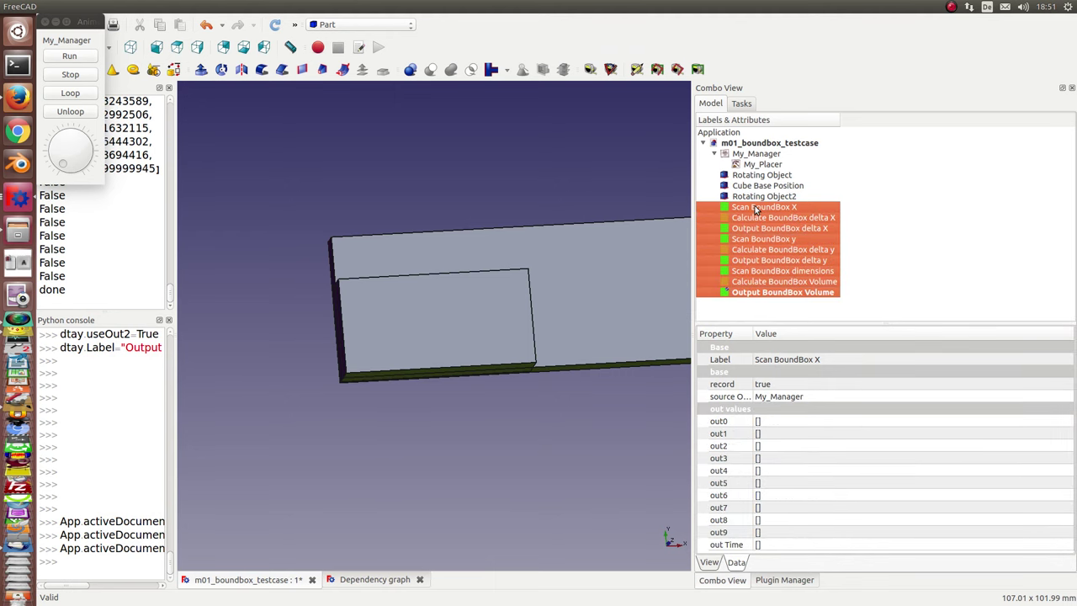
{"action": "key", "text": "Delete"}
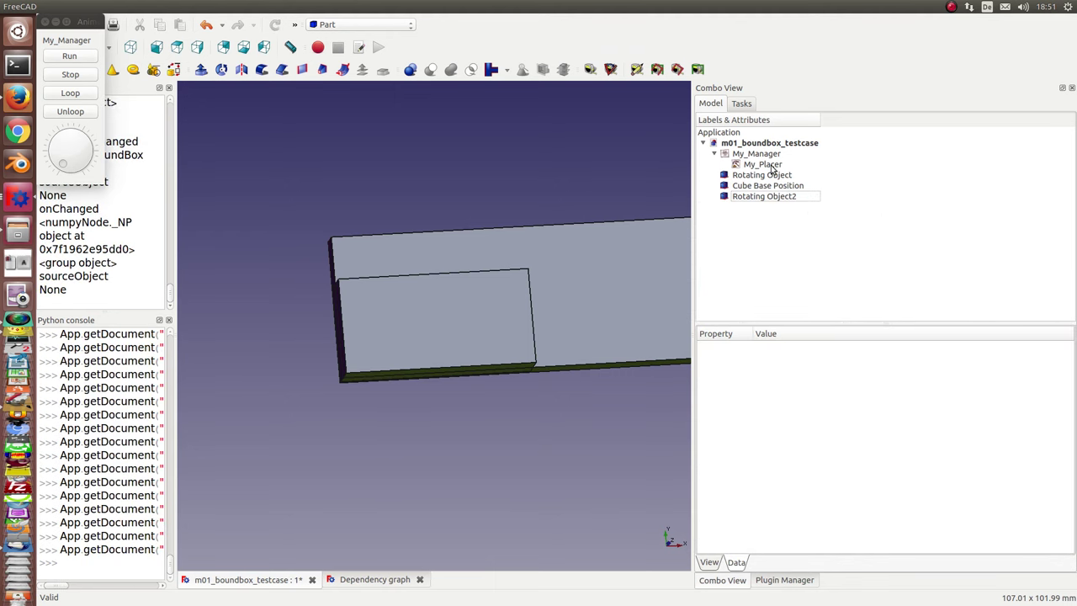
Change My_Placer's target link from Rotating Object to Rotating Object2.
{"action": "left_click", "coordinate": [774, 166]}
{"action": "left_click", "coordinate": [788, 385]}
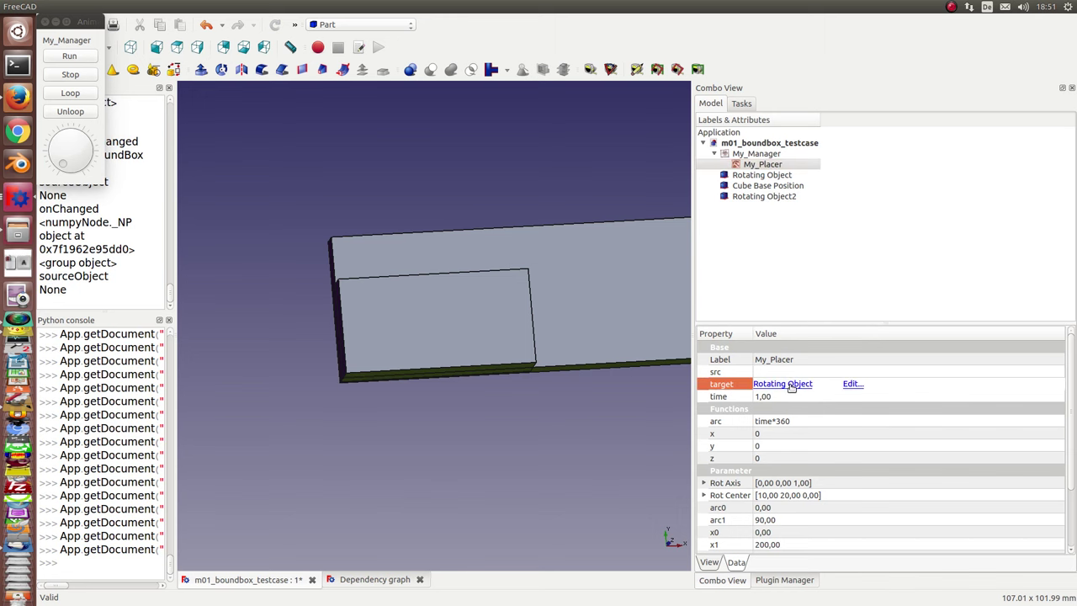
{"action": "left_click", "coordinate": [852, 384]}
{"action": "left_click", "coordinate": [541, 178]}
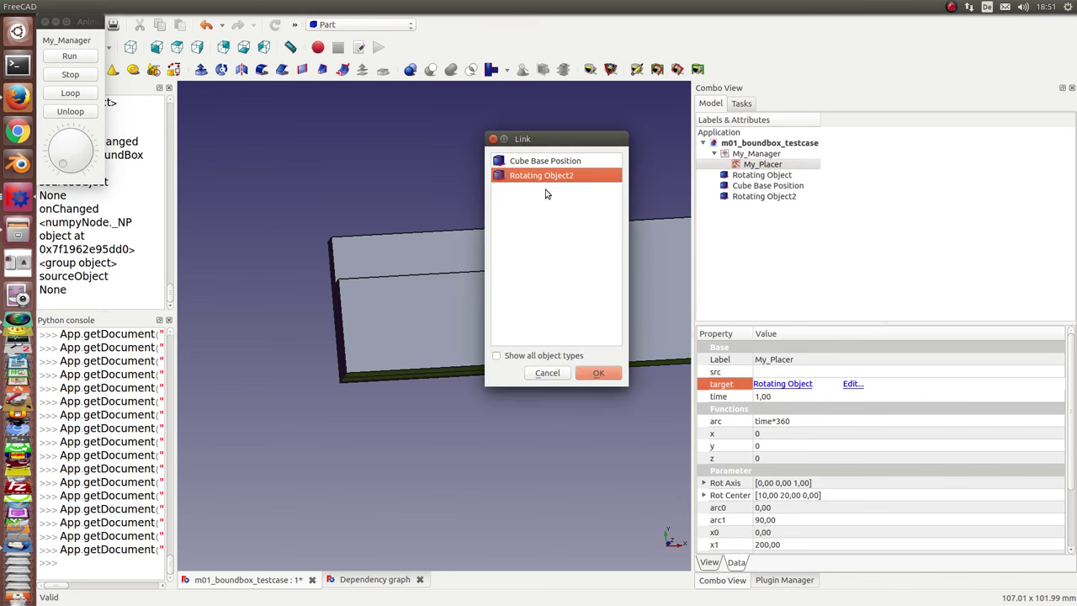
{"action": "left_click", "coordinate": [594, 375]}
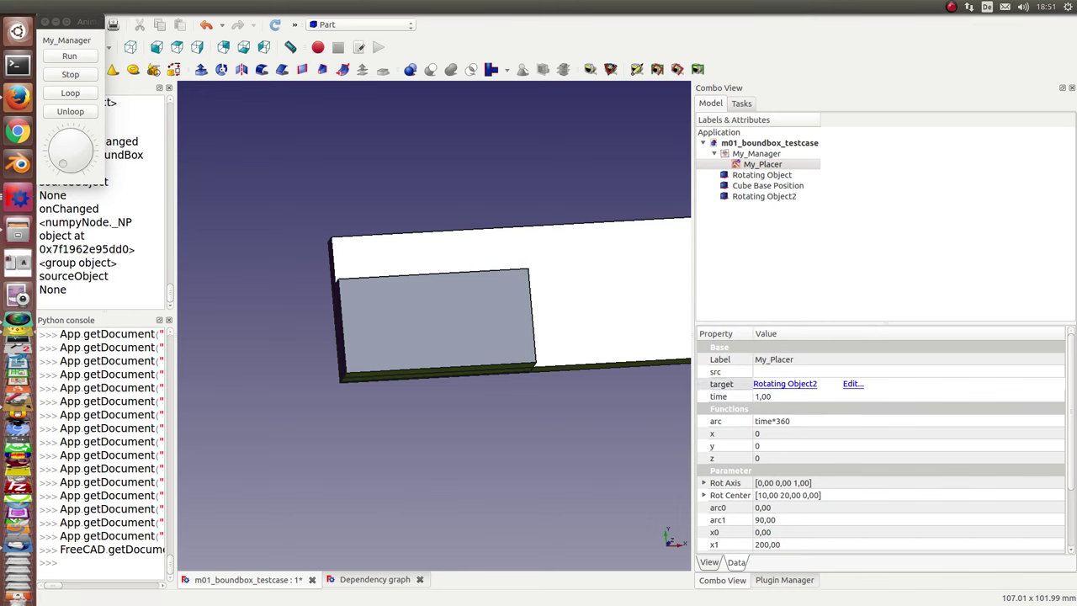
Re-run the setup script in the Python console, recompute, and run the animation on Rotating Object2.
{"action": "left_click", "coordinate": [77, 426]}
{"action": "key", "text": "Return"}
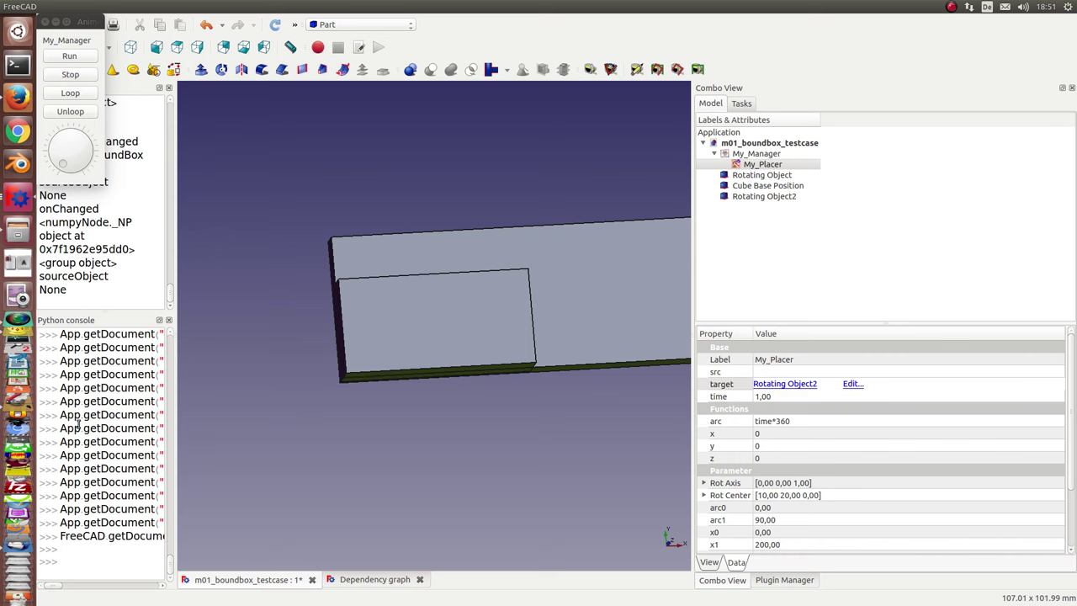
{"action": "key", "text": "ctrl+v"}
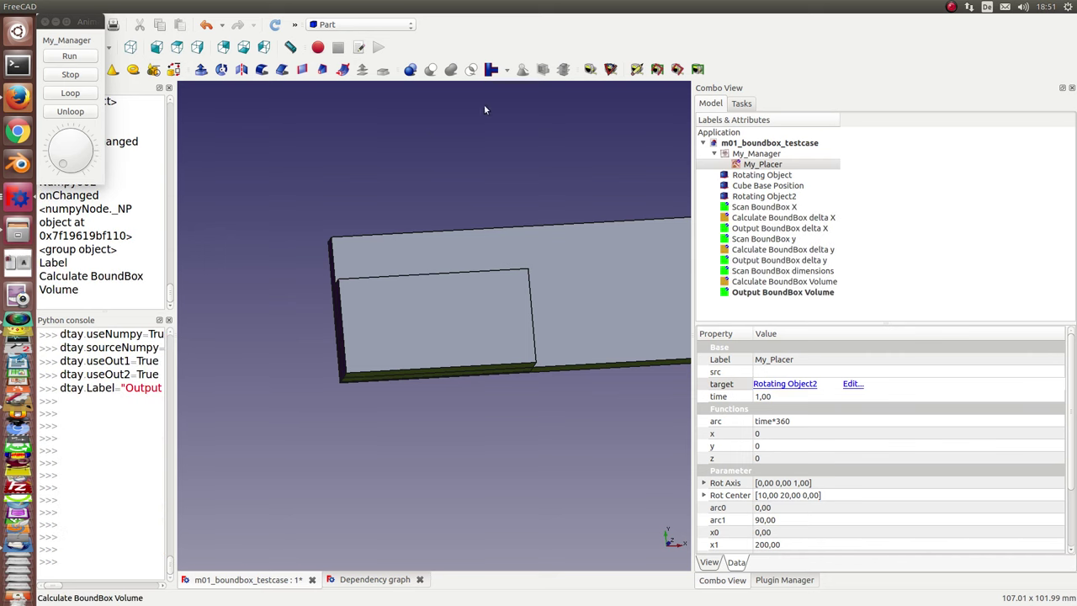
{"action": "left_click", "coordinate": [274, 24]}
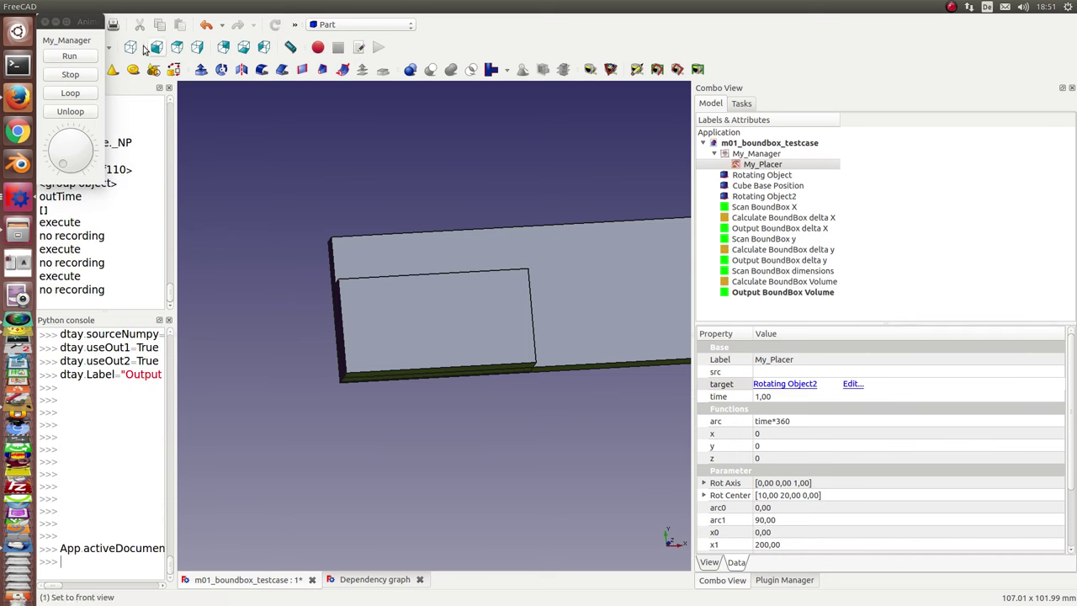
{"action": "left_click", "coordinate": [75, 61]}
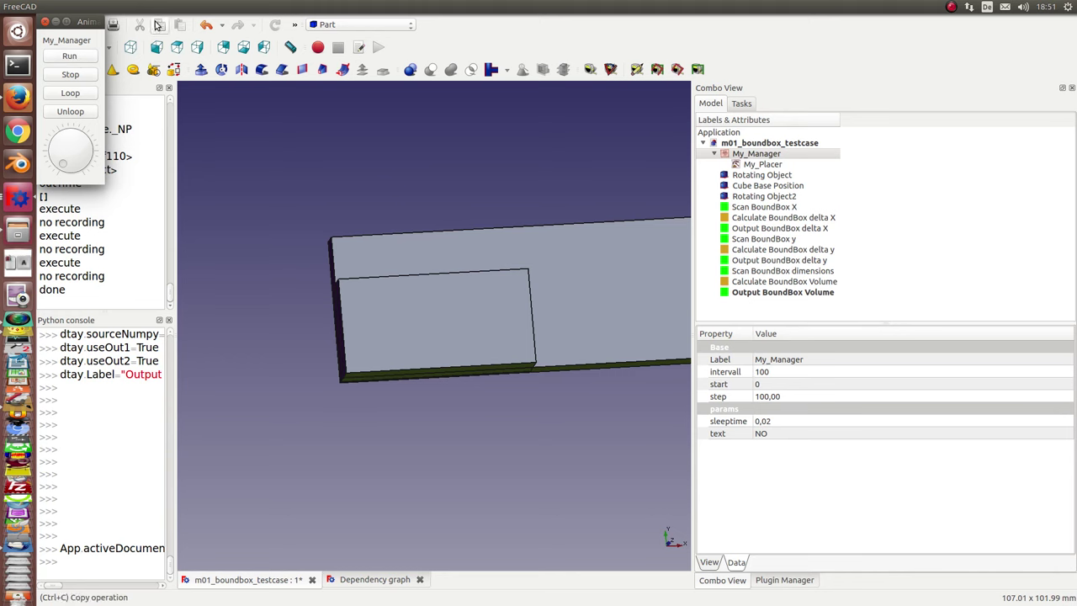
Open Rotating Object2's XMin/XMax plot from Scan BoundBox X and move it lower left.
{"action": "left_click", "coordinate": [768, 209]}
{"action": "double_click", "coordinate": [769, 209]}
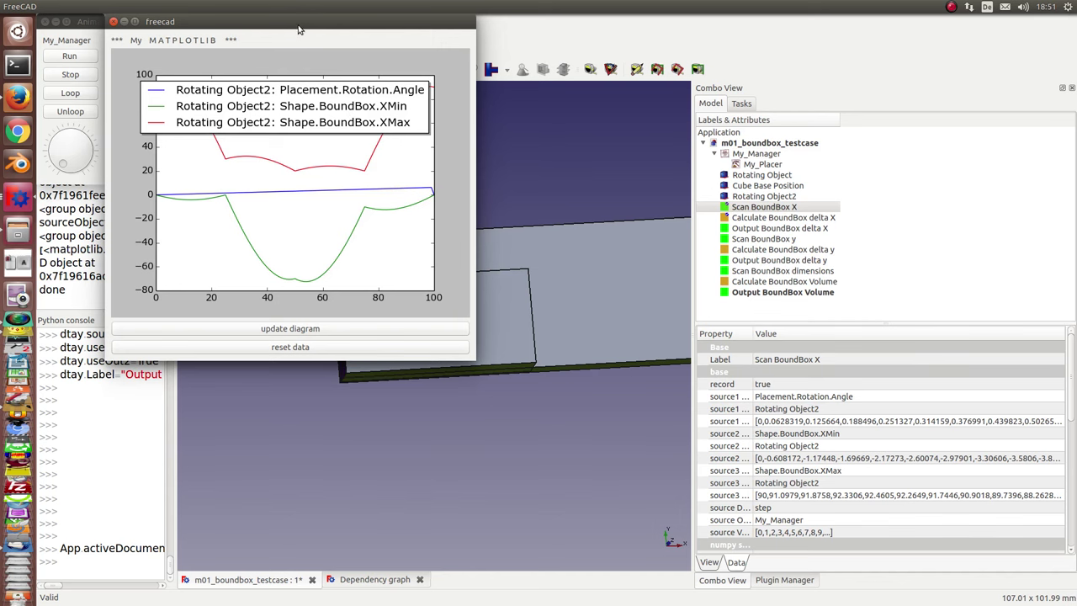
{"action": "mouse_move", "coordinate": [305, 25]}
{"action": "left_mouse_down"}
{"action": "mouse_move", "coordinate": [236, 258]}
{"action": "mouse_move", "coordinate": [241, 284]}
{"action": "left_mouse_up"}
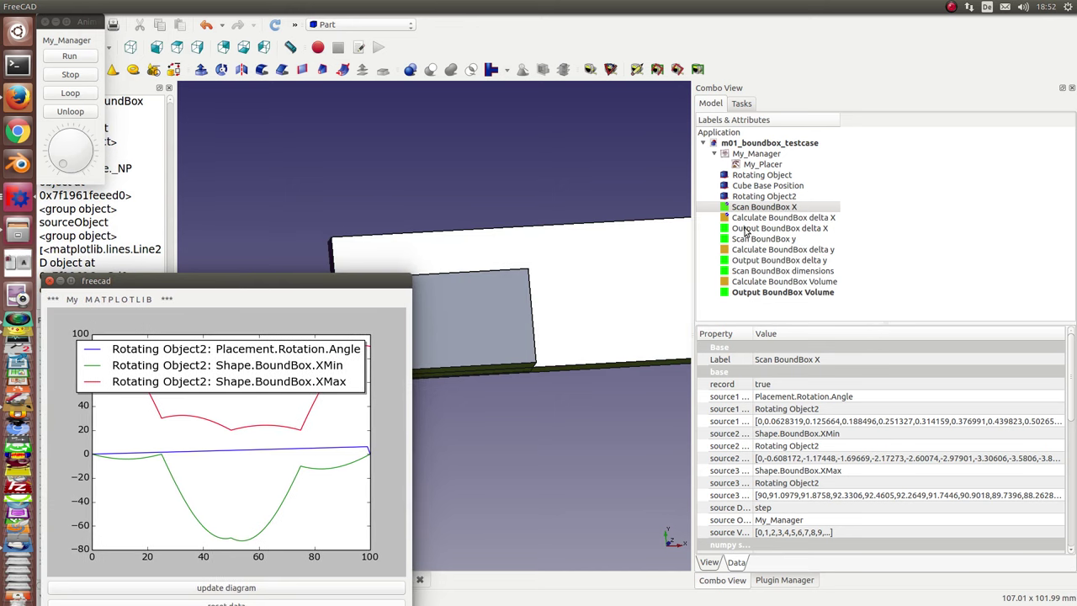
Open the BoundBox dimensions plot, recompute, and show the volume and density plot.
{"action": "left_click", "coordinate": [766, 272]}
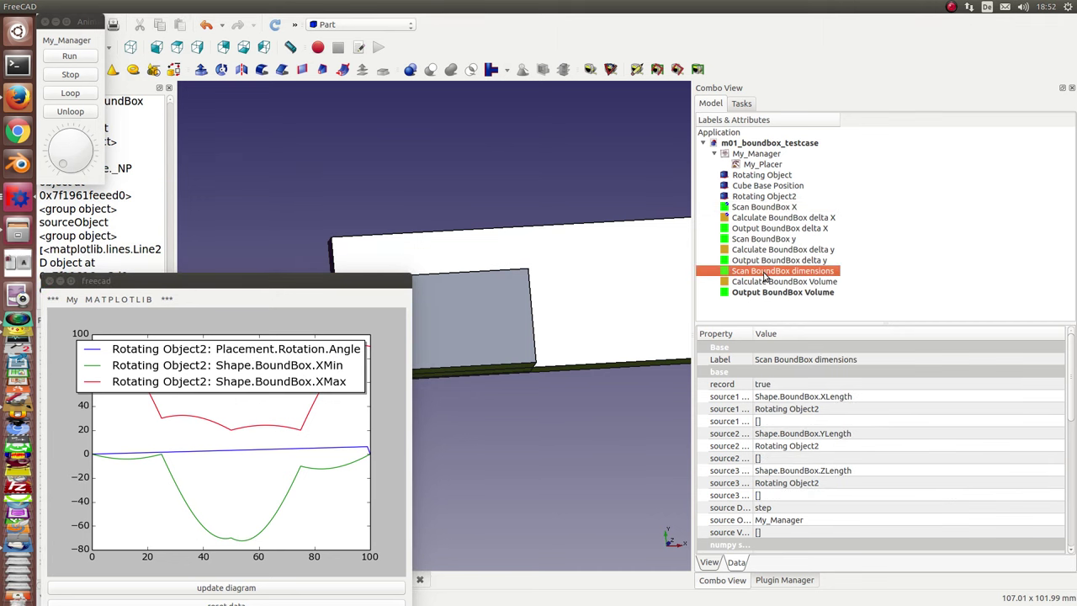
{"action": "double_click", "coordinate": [765, 271]}
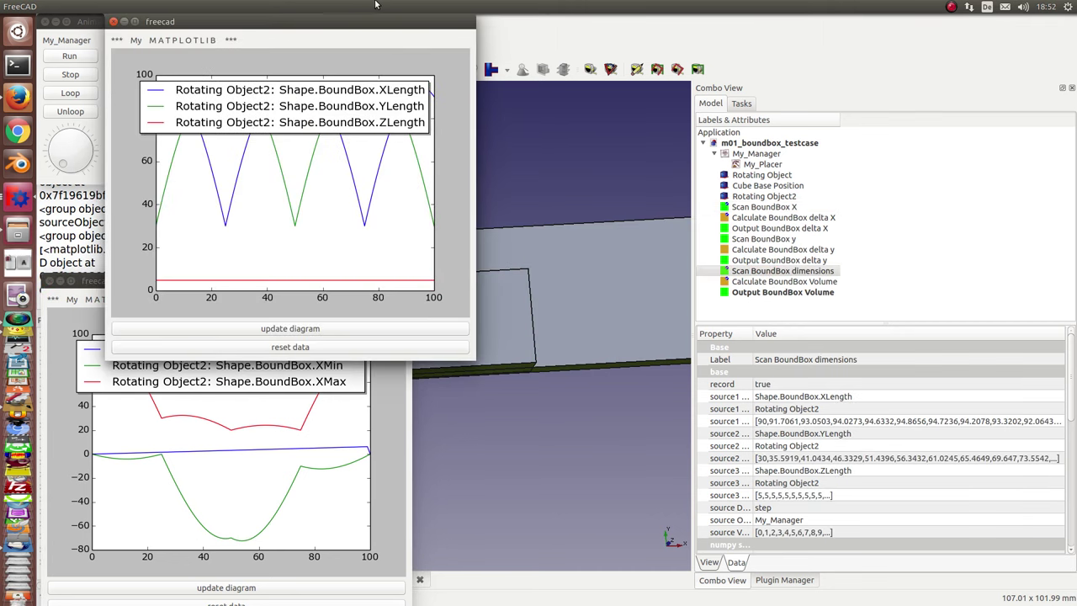
{"action": "mouse_move", "coordinate": [360, 23]}
{"action": "left_mouse_down"}
{"action": "mouse_move", "coordinate": [444, 112]}
{"action": "mouse_move", "coordinate": [447, 163]}
{"action": "left_mouse_up"}
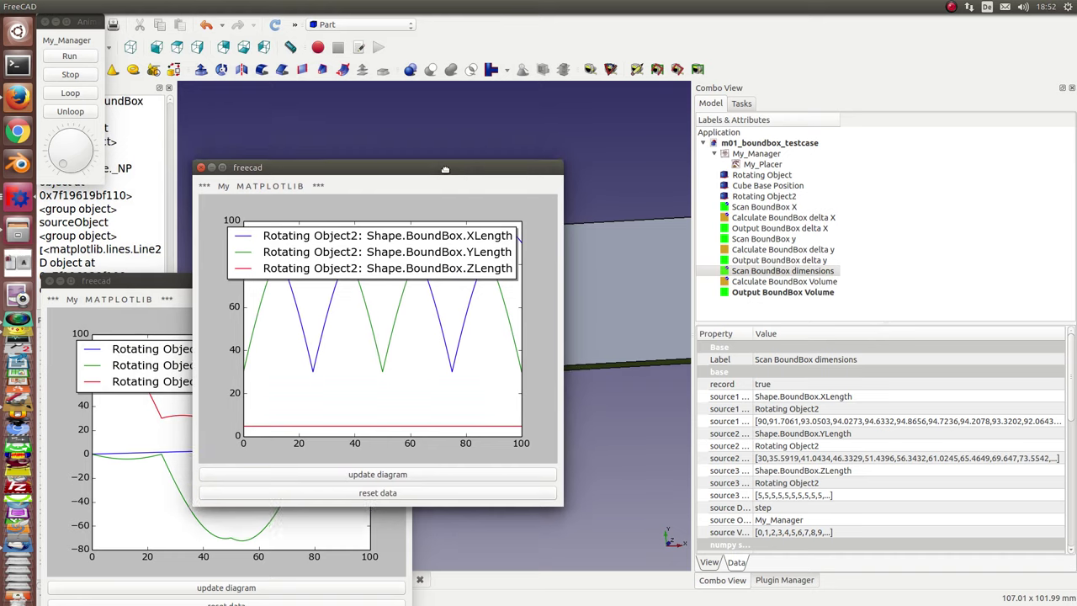
{"action": "left_click", "coordinate": [273, 27]}
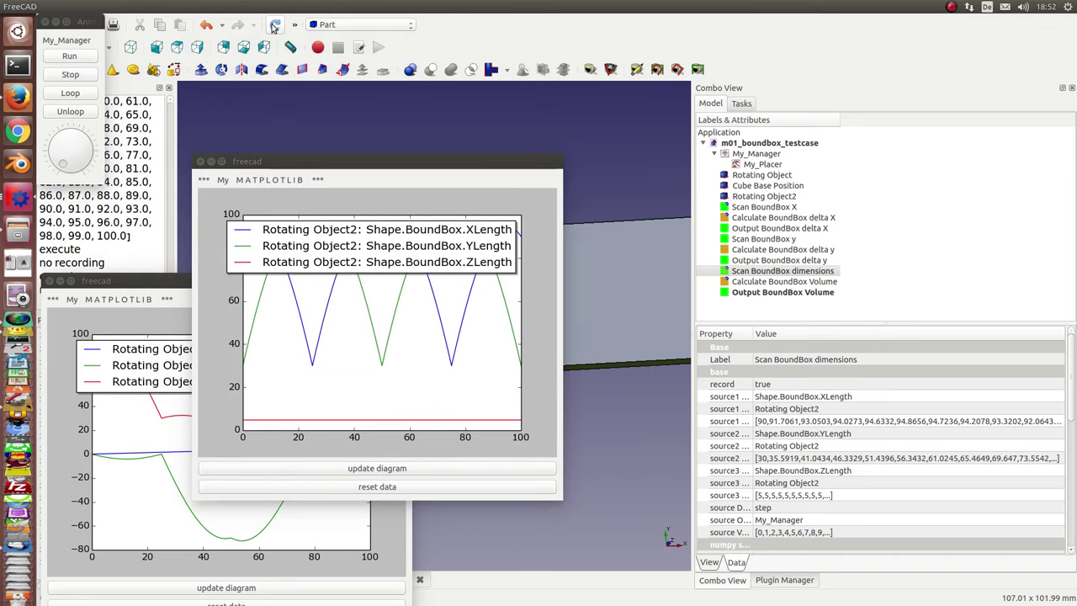
{"action": "left_click", "coordinate": [760, 292]}
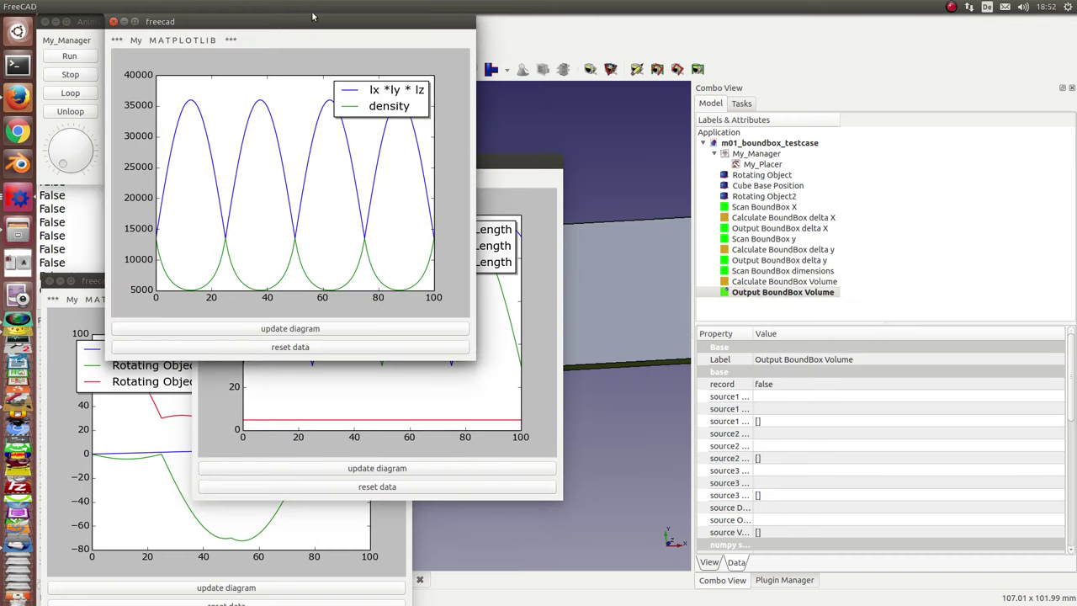
Tile Rotating Object2's X extents, dimensions and density plots across the top of the screen.
{"action": "left_click_drag", "start_coordinate": [288, 26], "coordinate": [853, 36]}
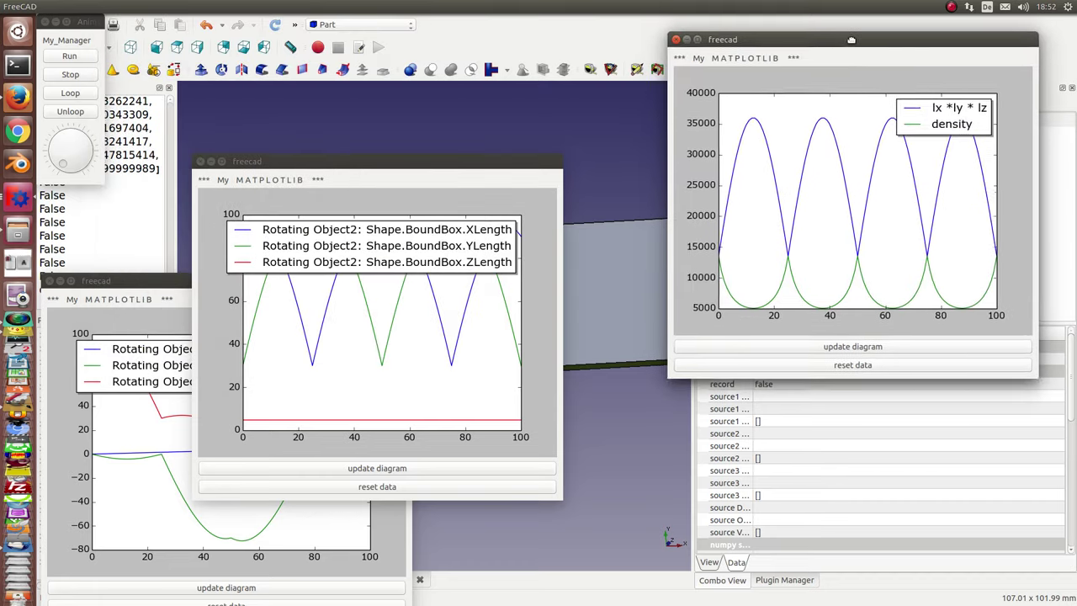
{"action": "mouse_move", "coordinate": [499, 161]}
{"action": "left_mouse_down"}
{"action": "mouse_move", "coordinate": [618, 40]}
{"action": "mouse_move", "coordinate": [610, 45]}
{"action": "left_mouse_up"}
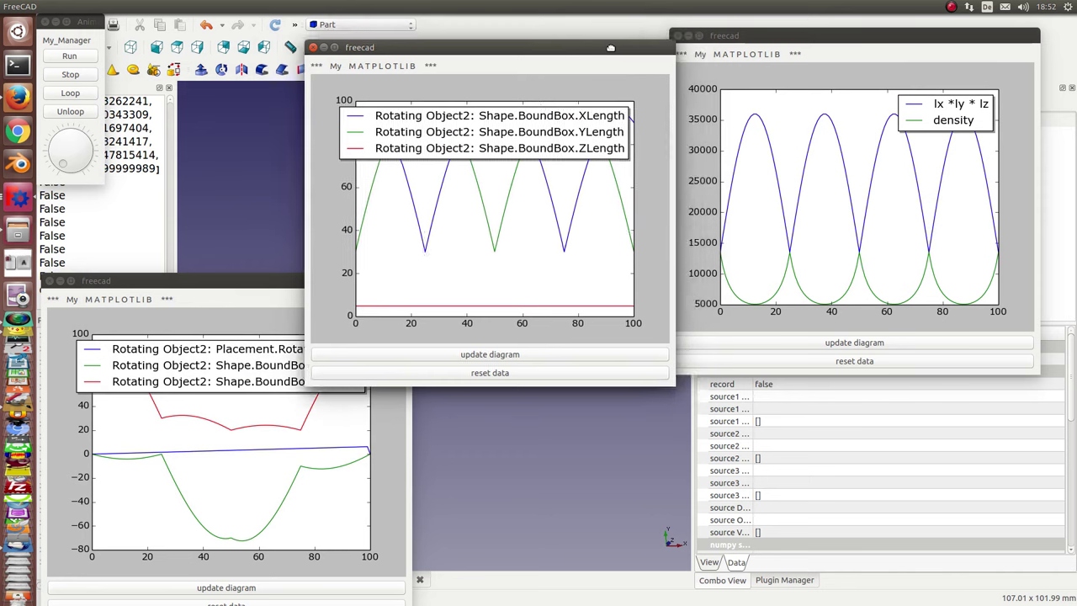
{"action": "mouse_move", "coordinate": [176, 280]}
{"action": "left_mouse_down"}
{"action": "mouse_move", "coordinate": [104, 53]}
{"action": "mouse_move", "coordinate": [162, 56]}
{"action": "left_mouse_up"}
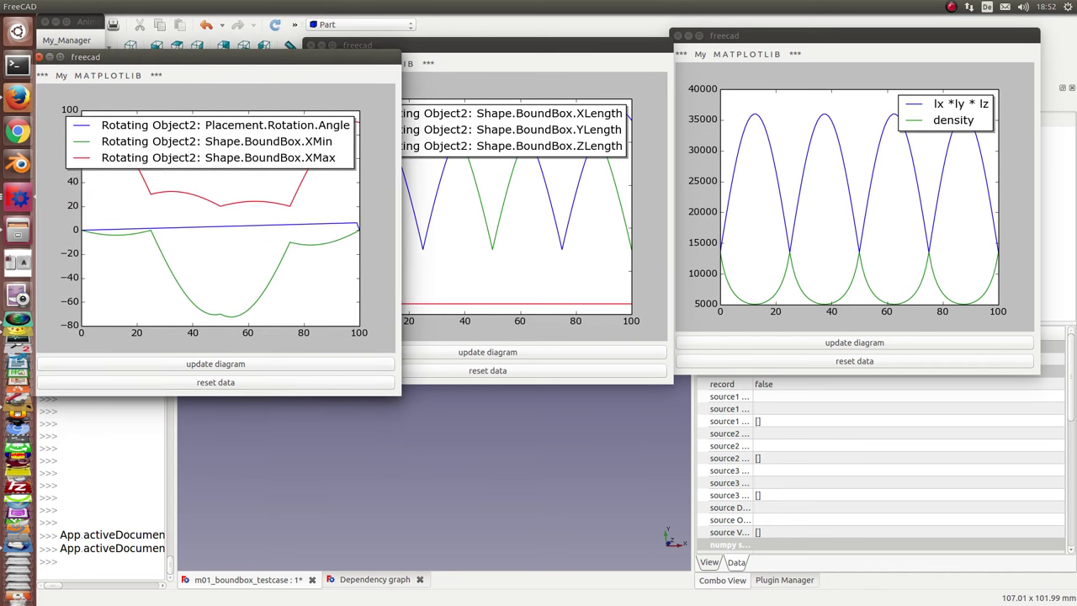
Arrange Rotating Object's Y extents, X extents, dimensions and density plots beneath them.
{"action": "mouse_move", "coordinate": [1002, 210]}
{"action": "left_mouse_down"}
{"action": "mouse_move", "coordinate": [178, 248]}
{"action": "mouse_move", "coordinate": [162, 303]}
{"action": "left_mouse_up"}
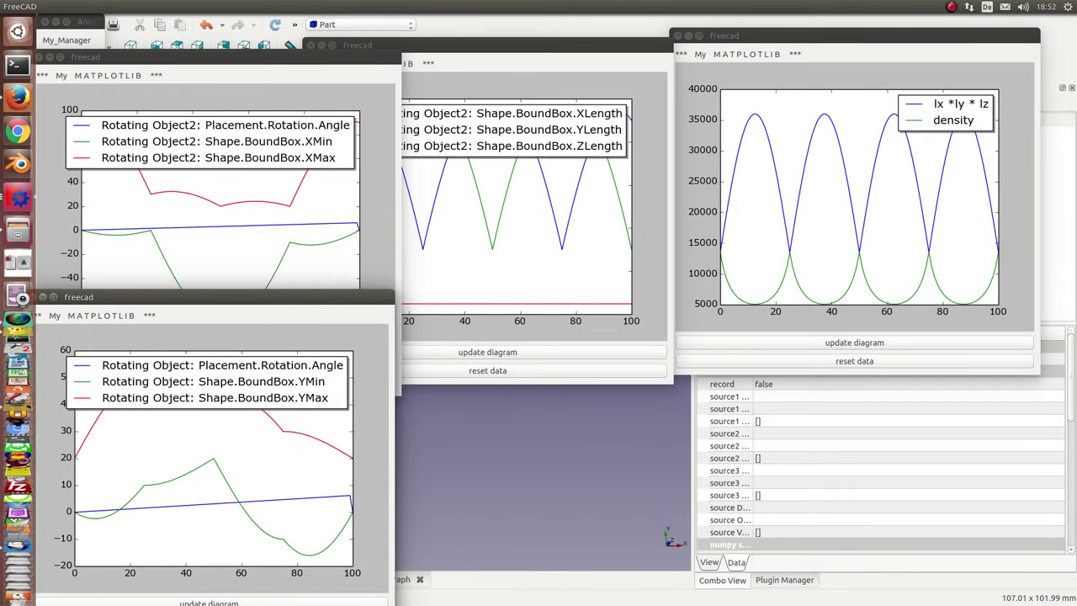
{"action": "left_click_drag", "start_coordinate": [457, 352], "coordinate": [133, 302]}
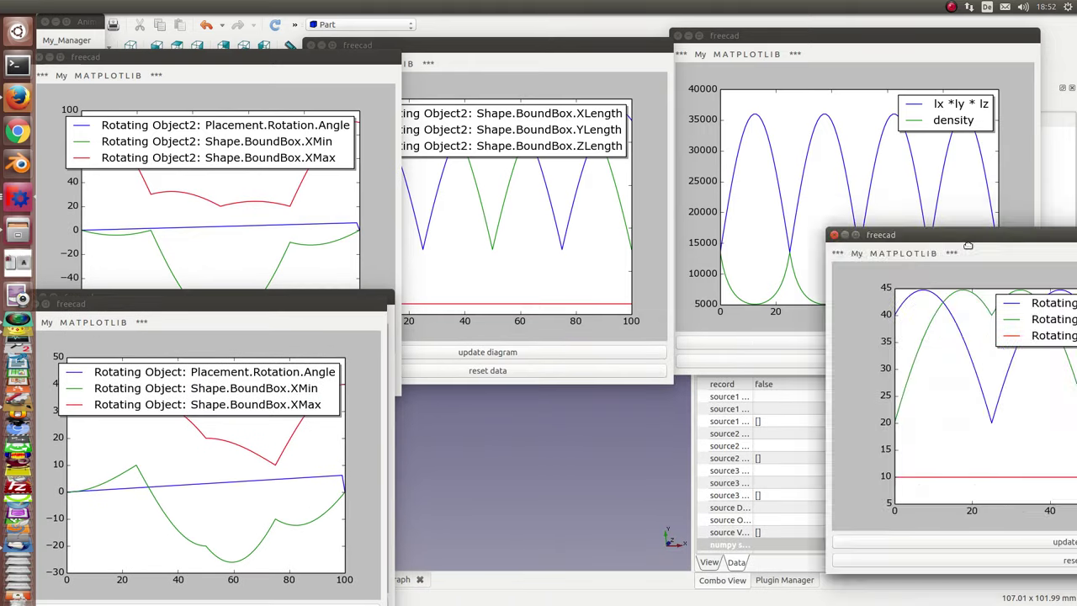
{"action": "mouse_move", "coordinate": [1041, 235]}
{"action": "left_mouse_down"}
{"action": "mouse_move", "coordinate": [524, 311]}
{"action": "mouse_move", "coordinate": [406, 295]}
{"action": "left_mouse_up"}
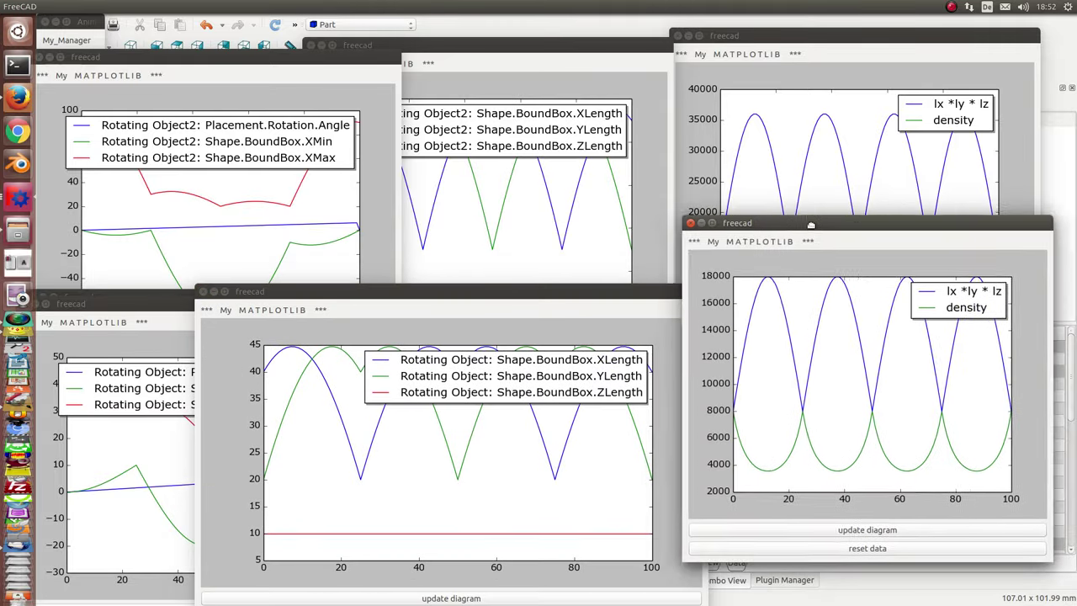
{"action": "mouse_move", "coordinate": [794, 206]}
{"action": "left_mouse_down"}
{"action": "mouse_move", "coordinate": [420, 270]}
{"action": "mouse_move", "coordinate": [451, 200]}
{"action": "left_mouse_up"}
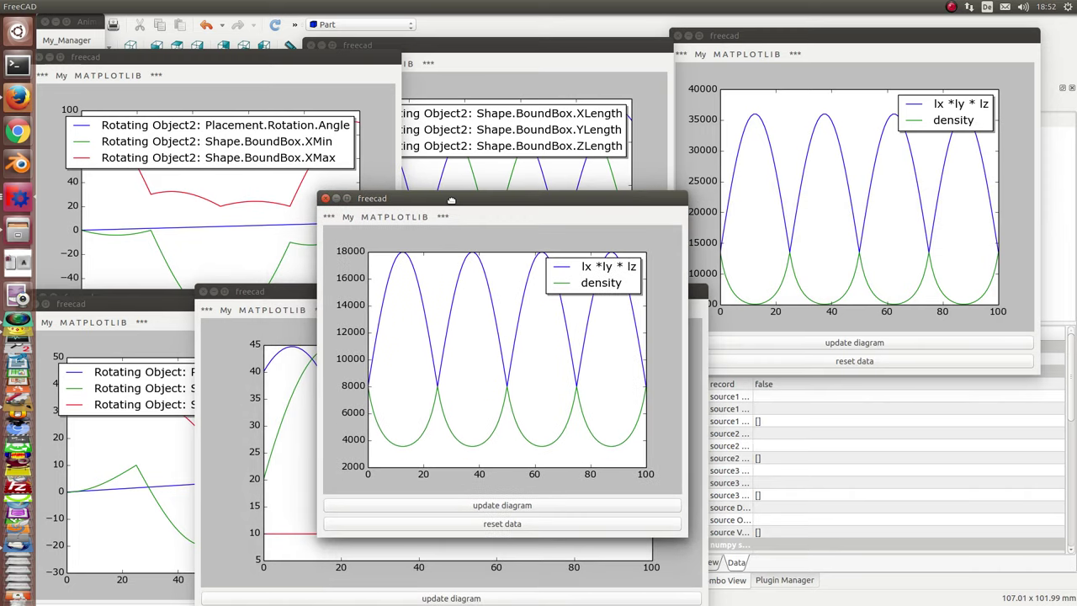